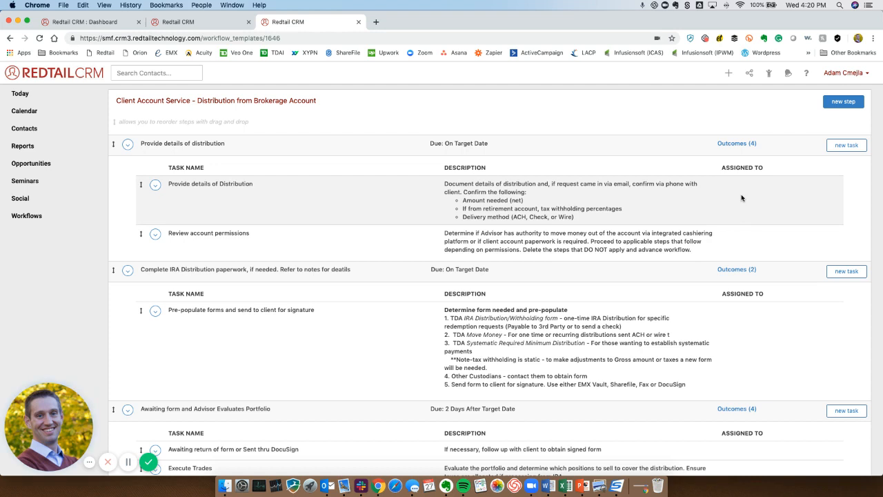
{"action": "left_click", "coordinate": [827, 77]}
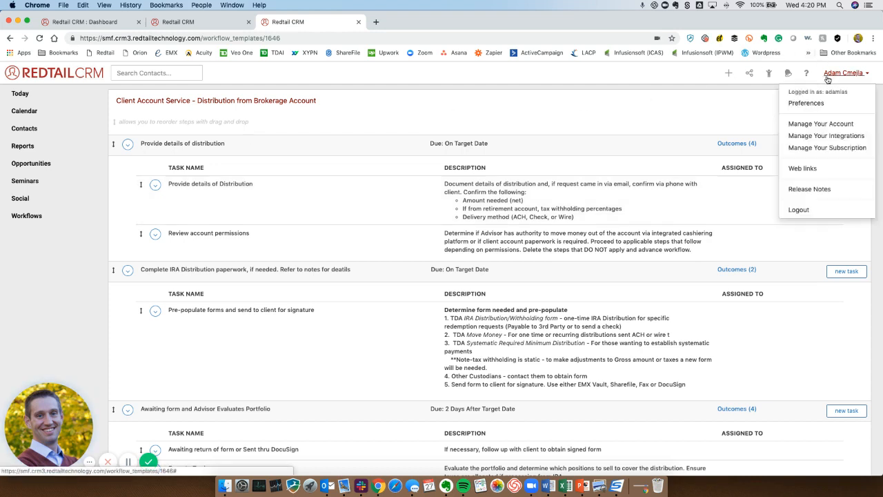
{"action": "left_click", "coordinate": [627, 222]}
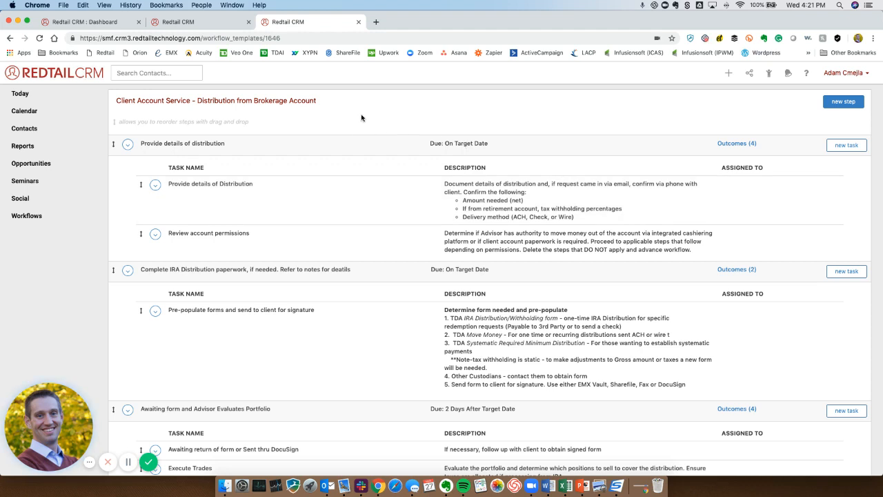
Show the open contact's permissions and roles and examine the Advisor, Associate Advisor and CSA role columns.
{"action": "left_click", "coordinate": [190, 21]}
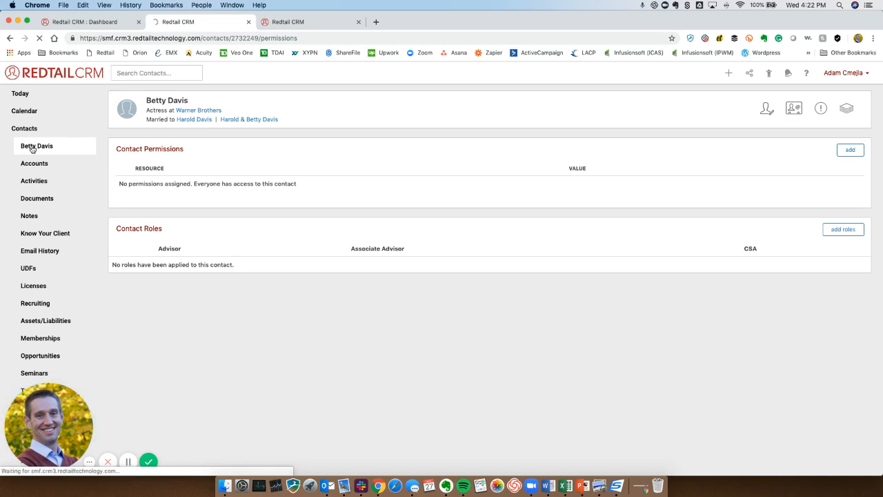
{"action": "left_click", "coordinate": [32, 146]}
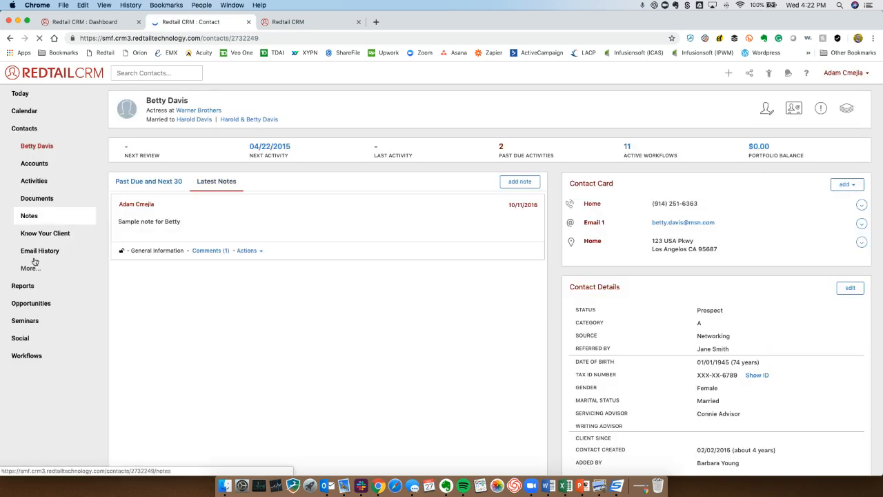
{"action": "left_click", "coordinate": [29, 269]}
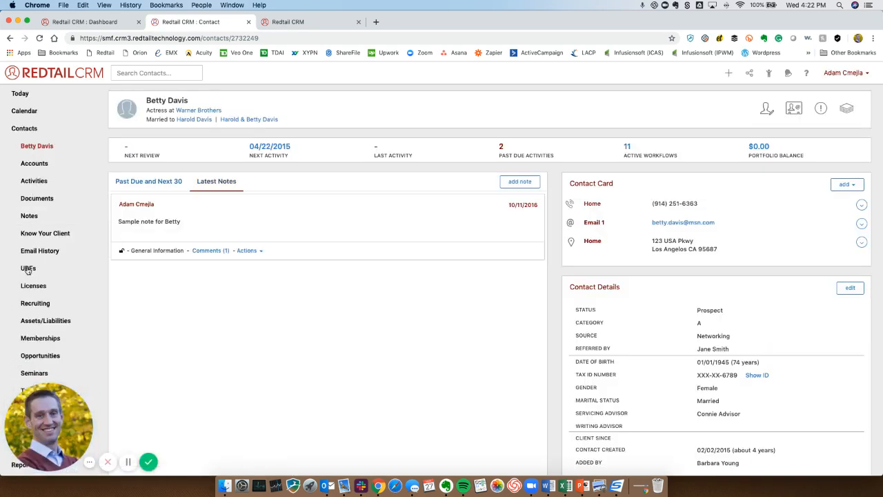
{"action": "scroll", "coordinate": [36, 316], "scroll_direction": "down", "scroll_amount": 3}
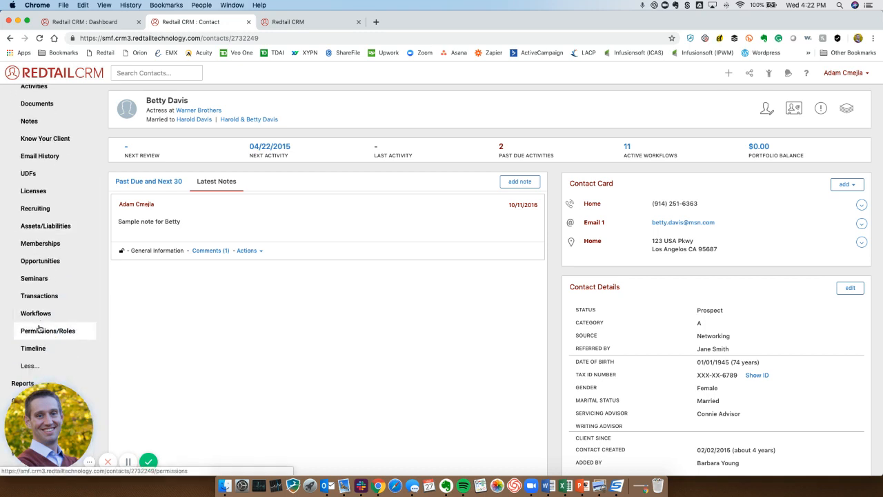
{"action": "left_click", "coordinate": [40, 330]}
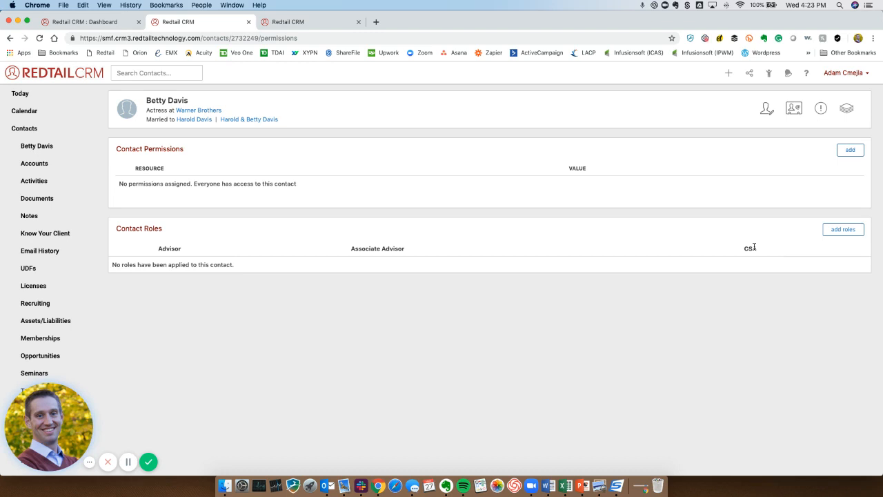
{"action": "left_click_drag", "start_coordinate": [743, 249], "coordinate": [765, 251]}
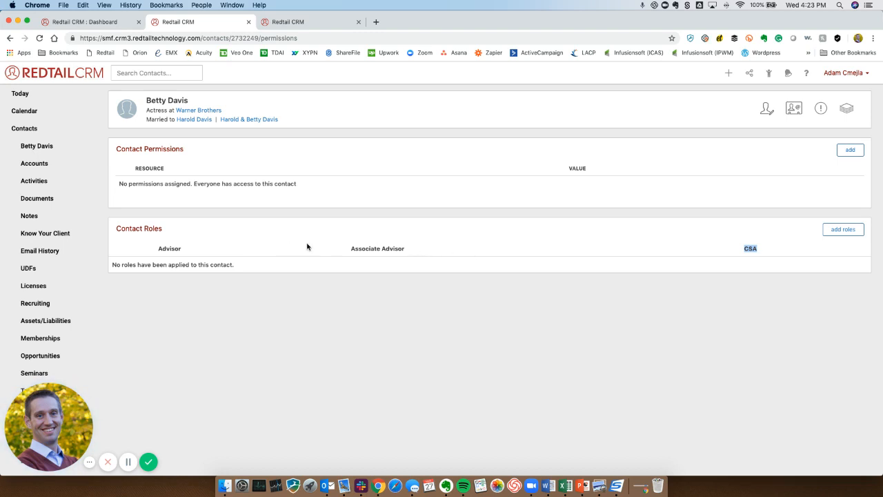
{"action": "left_click", "coordinate": [544, 264]}
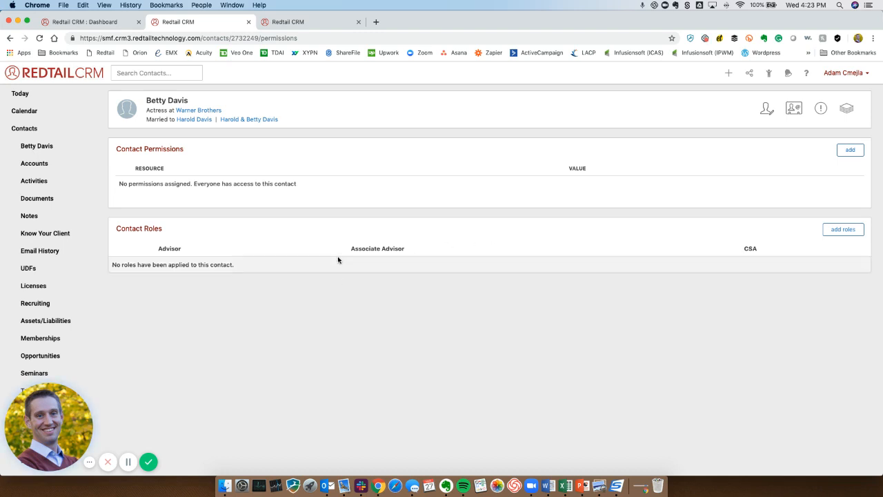
Compare the distribution workflow template's task assignments with the roles on the contact's permissions page.
{"action": "left_click", "coordinate": [300, 23]}
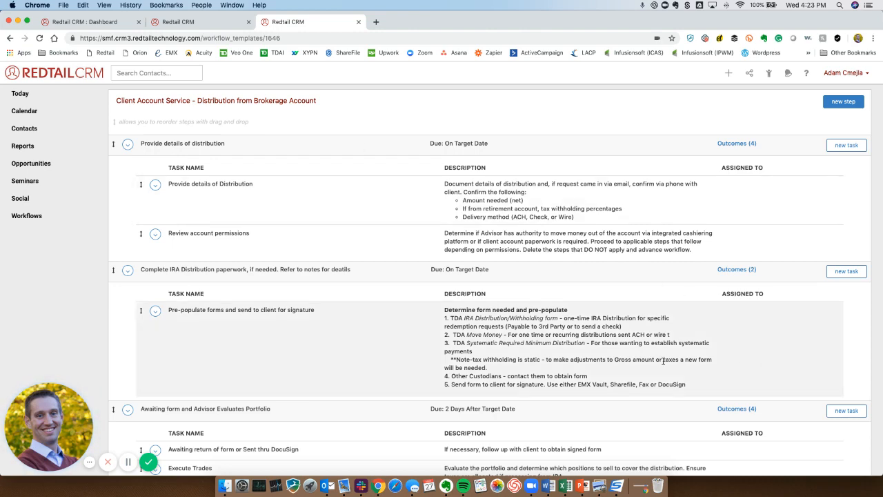
{"action": "scroll", "coordinate": [663, 361], "scroll_direction": "down", "scroll_amount": 3}
{"action": "scroll", "coordinate": [663, 361], "scroll_direction": "up", "scroll_amount": 2}
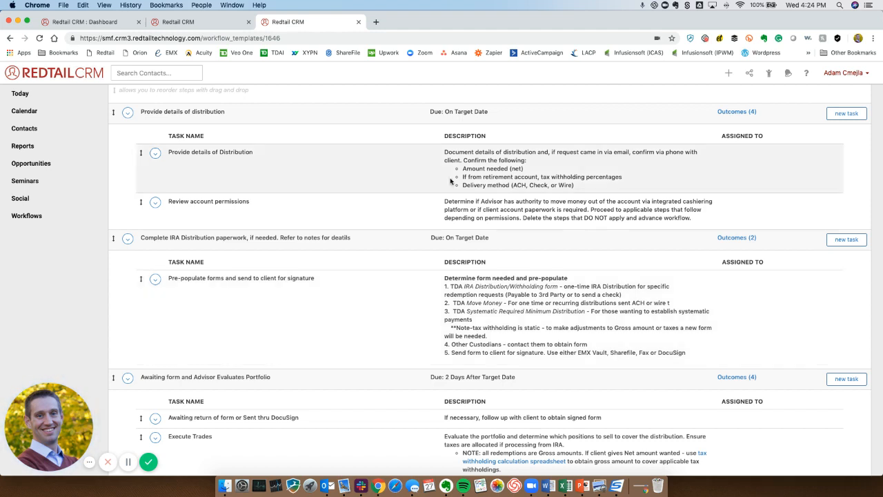
{"action": "left_click", "coordinate": [198, 25]}
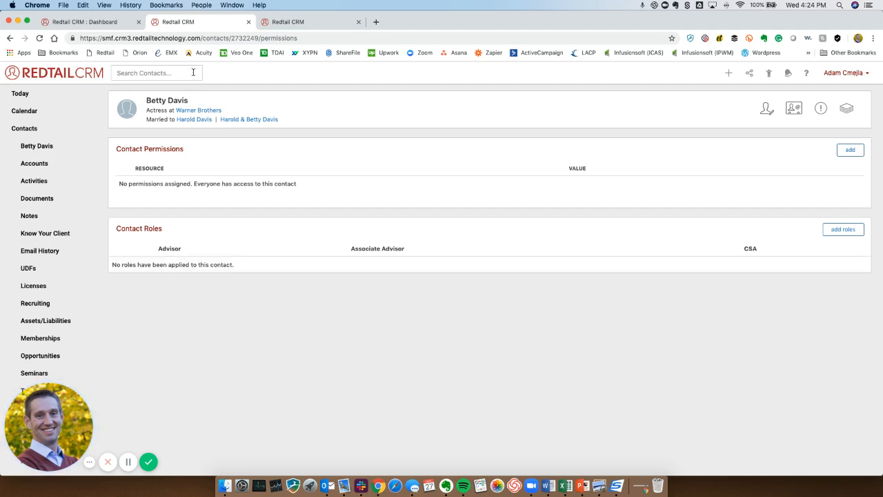
{"action": "left_click", "coordinate": [288, 23]}
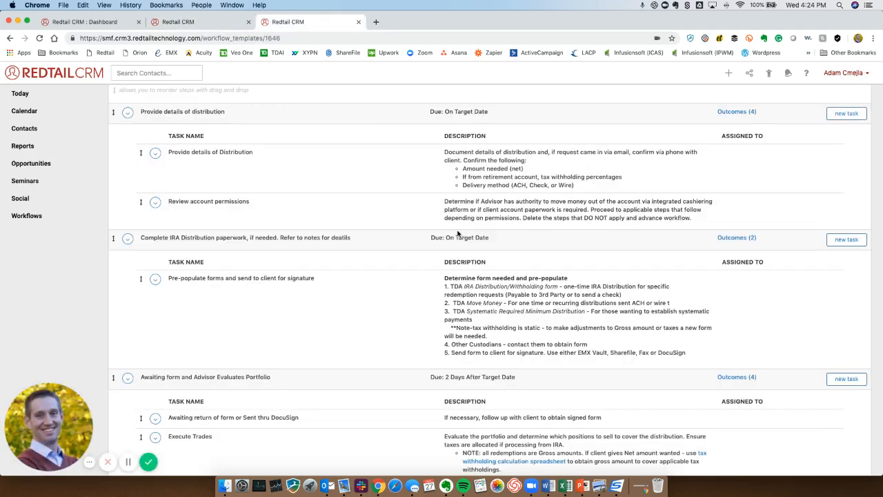
{"action": "scroll", "coordinate": [380, 206], "scroll_direction": "up", "scroll_amount": 1}
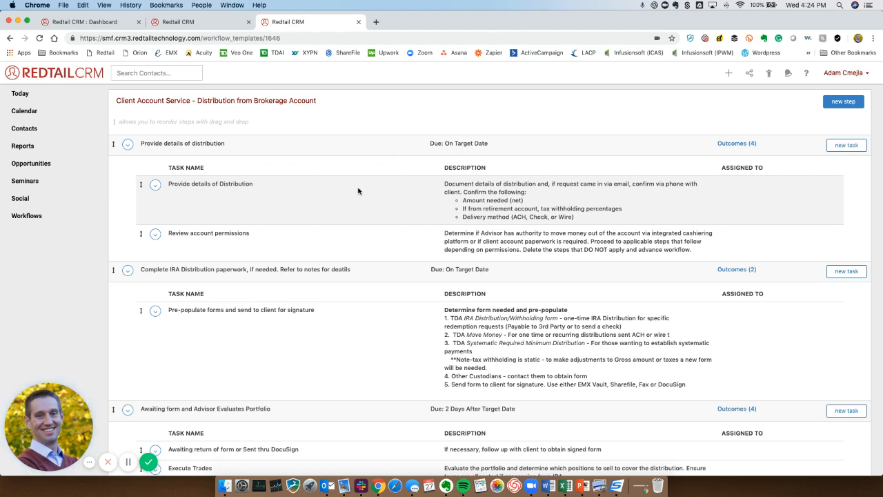
{"action": "left_click", "coordinate": [178, 21]}
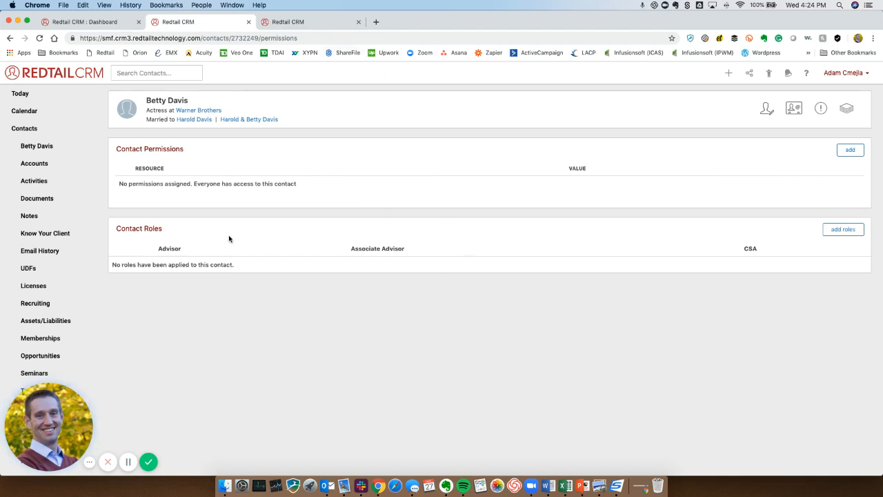
{"action": "left_click", "coordinate": [295, 21]}
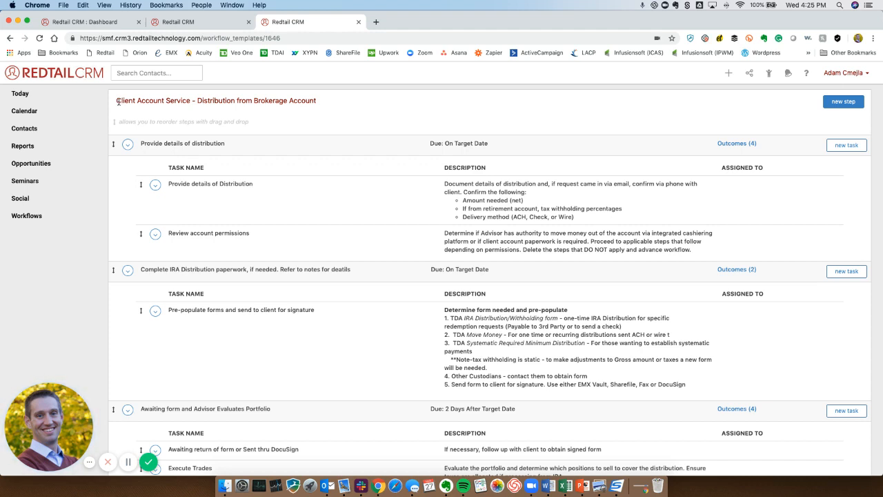
Examine the title, steps and assignment columns of the "Client Account Service - Distribution from Brokerage Account" template, then recheck the contact's roles.
{"action": "left_click_drag", "start_coordinate": [118, 102], "coordinate": [347, 101]}
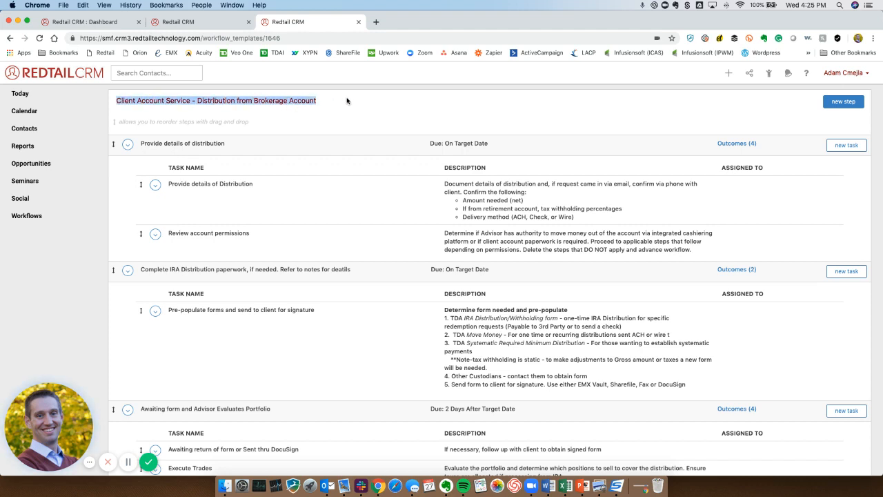
{"action": "left_click", "coordinate": [347, 101]}
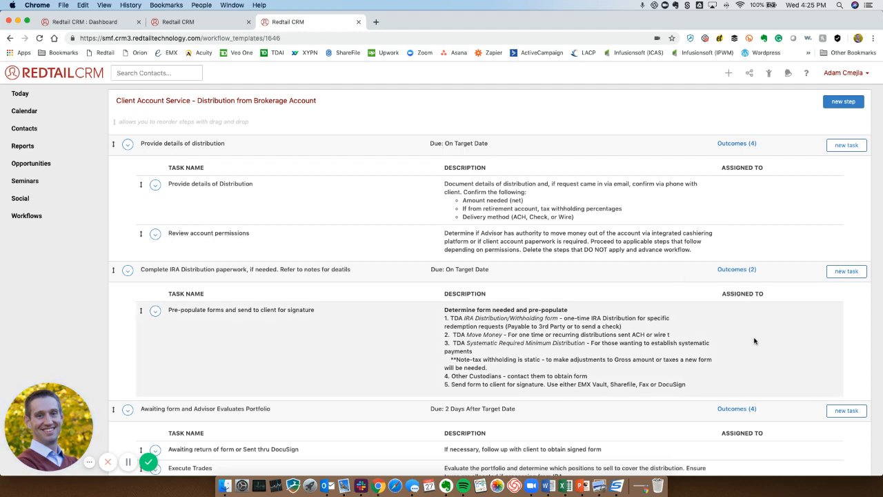
{"action": "scroll", "coordinate": [754, 340], "scroll_direction": "down", "scroll_amount": 5}
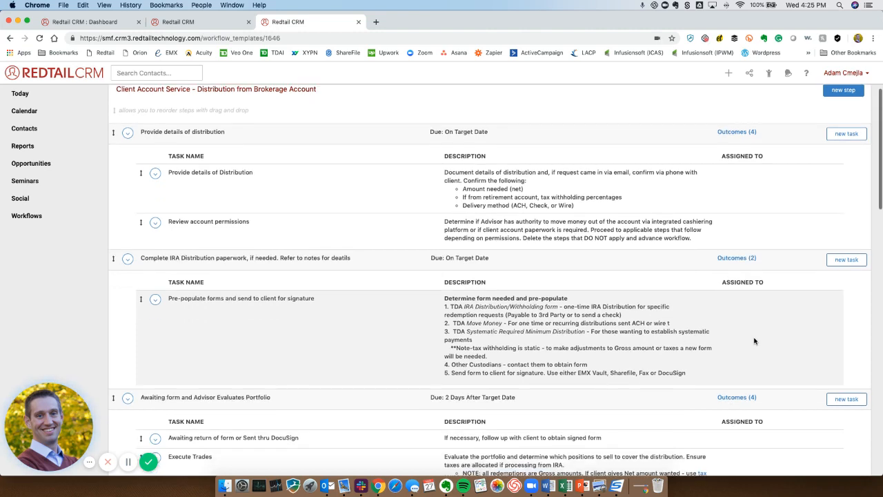
{"action": "scroll", "coordinate": [754, 340], "scroll_direction": "down", "scroll_amount": 1}
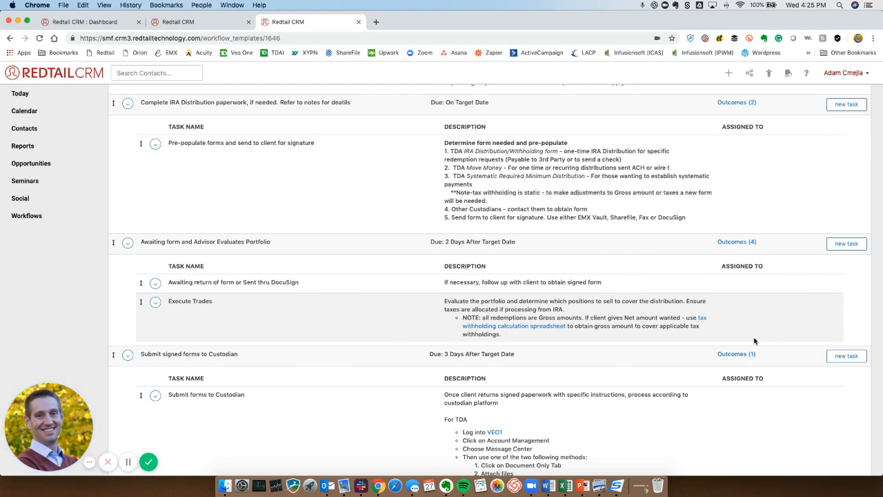
{"action": "scroll", "coordinate": [754, 340], "scroll_direction": "up", "scroll_amount": 5}
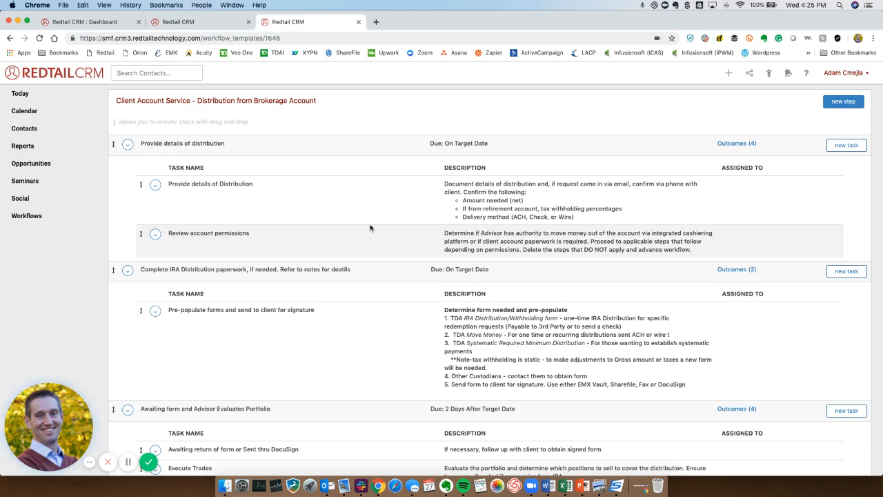
{"action": "left_click", "coordinate": [176, 22]}
{"action": "left_click", "coordinate": [308, 25]}
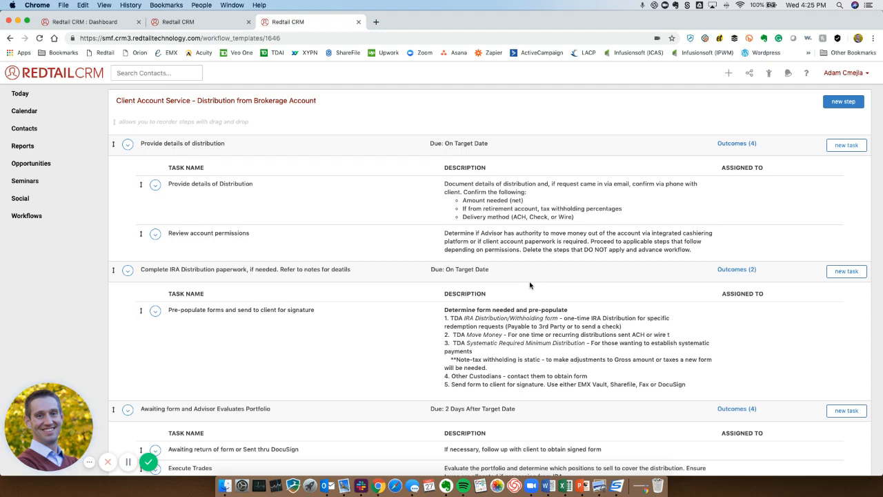
View the available help and support resources, including the Redtail Help Desk, and return to the workflow template.
{"action": "left_click", "coordinate": [807, 73]}
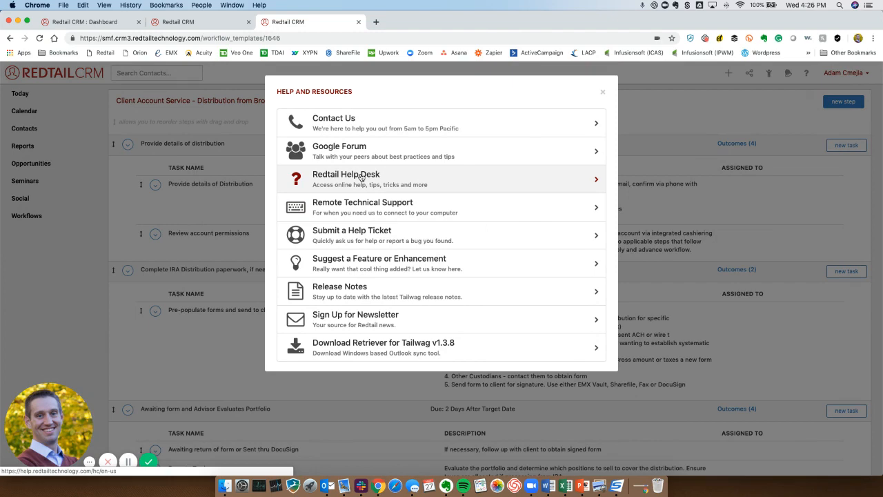
{"action": "left_click", "coordinate": [207, 216]}
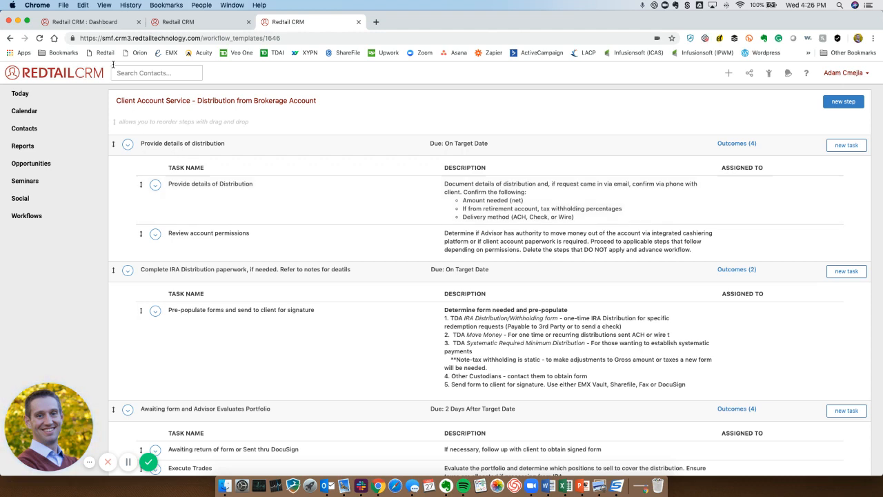
From the dashboard, go to the account's database users and teams management and show the list of teams.
{"action": "left_click", "coordinate": [103, 24]}
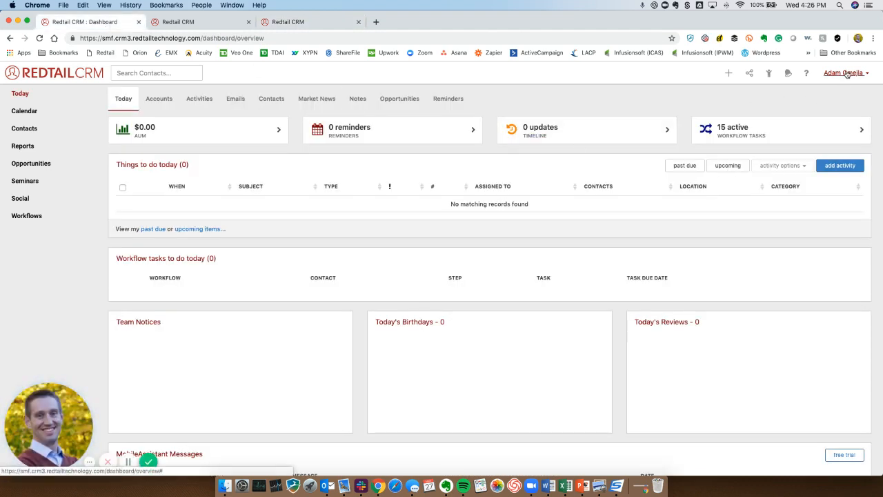
{"action": "left_click", "coordinate": [843, 72]}
{"action": "left_click", "coordinate": [821, 124]}
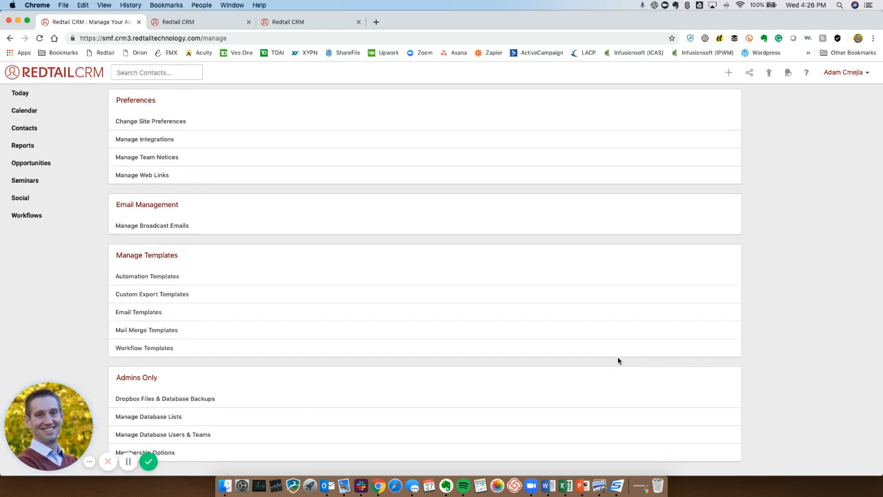
{"action": "left_click", "coordinate": [182, 436]}
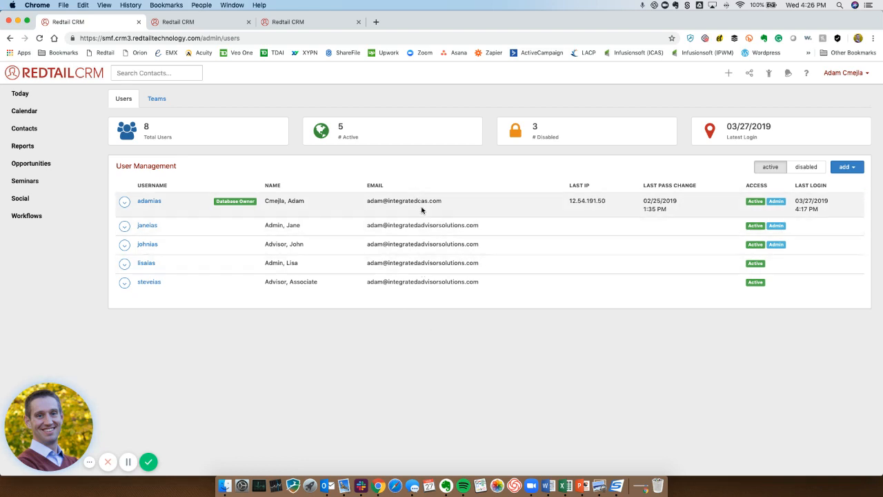
{"action": "left_click", "coordinate": [160, 100]}
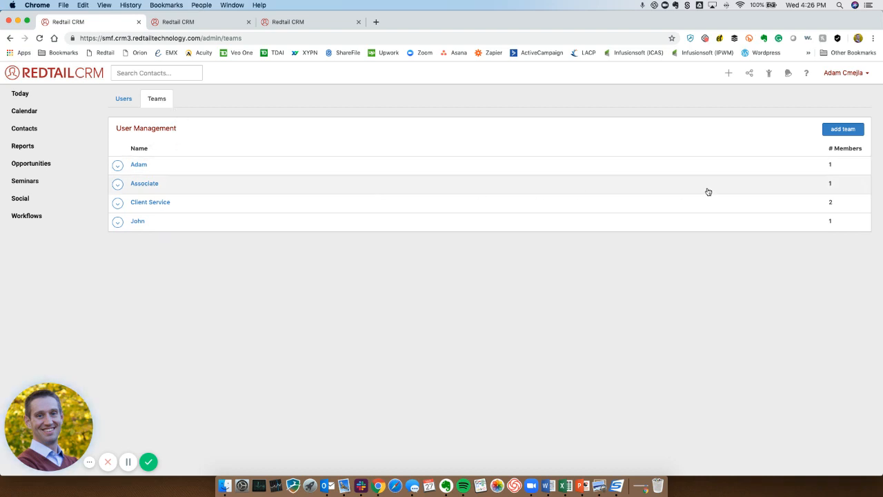
Examine the members of the two individually named teams and the Client Service team, leaving all teams collapsed.
{"action": "left_click", "coordinate": [139, 165]}
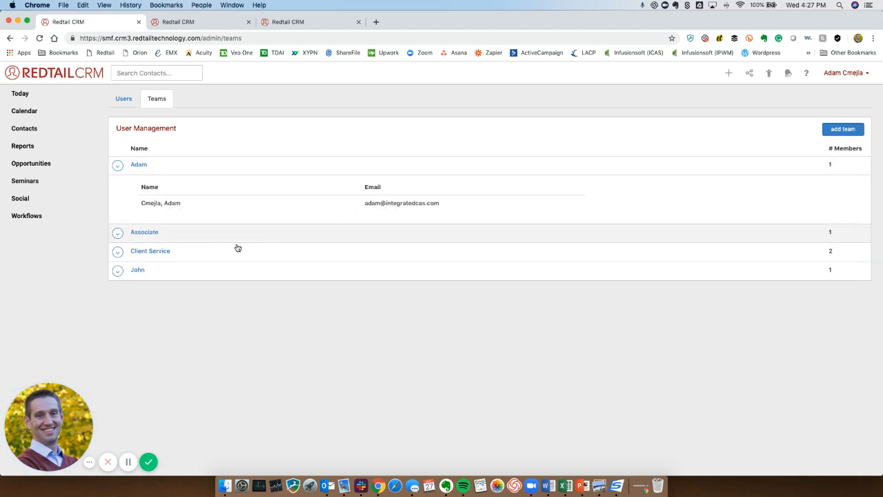
{"action": "left_click", "coordinate": [146, 269]}
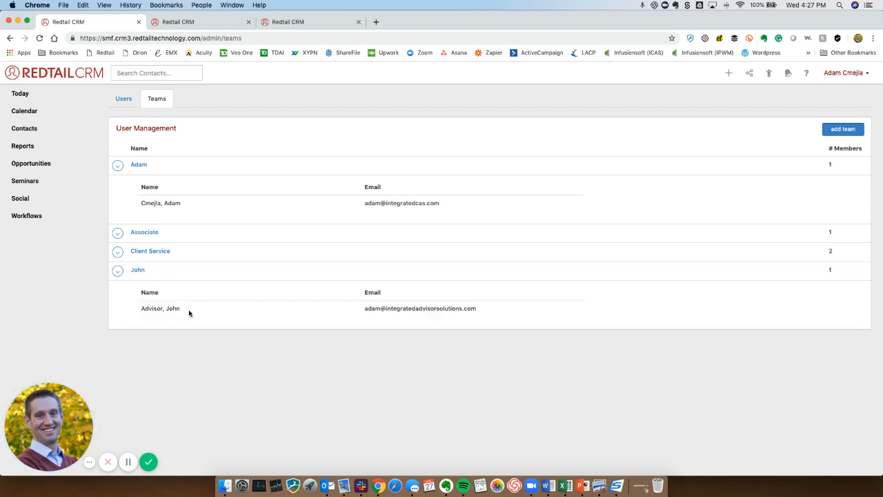
{"action": "left_click", "coordinate": [178, 251]}
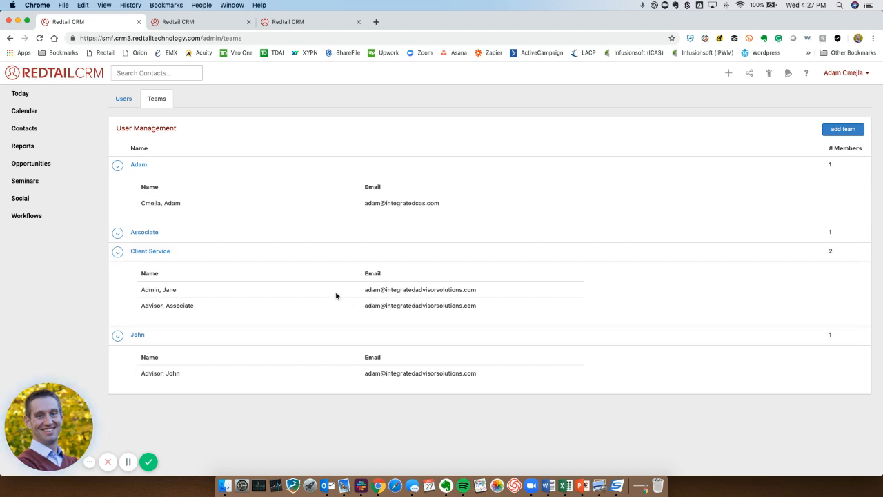
{"action": "left_click", "coordinate": [187, 255]}
{"action": "left_click", "coordinate": [203, 274]}
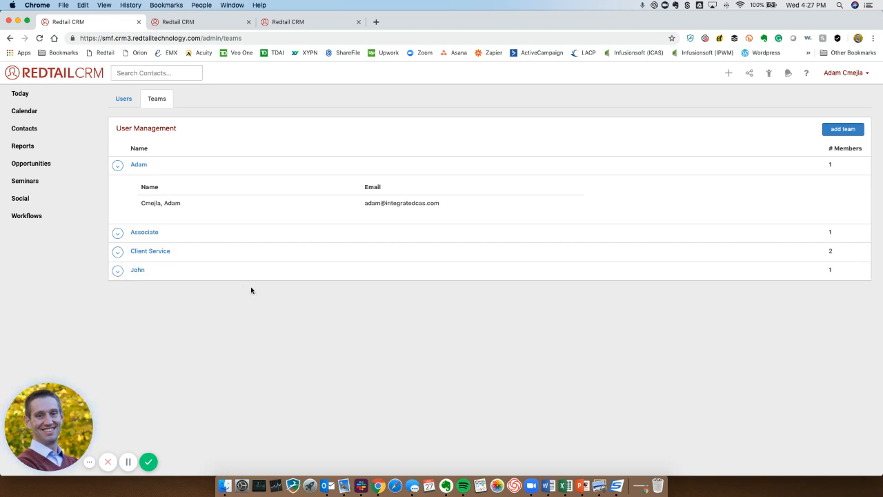
{"action": "left_click", "coordinate": [248, 274]}
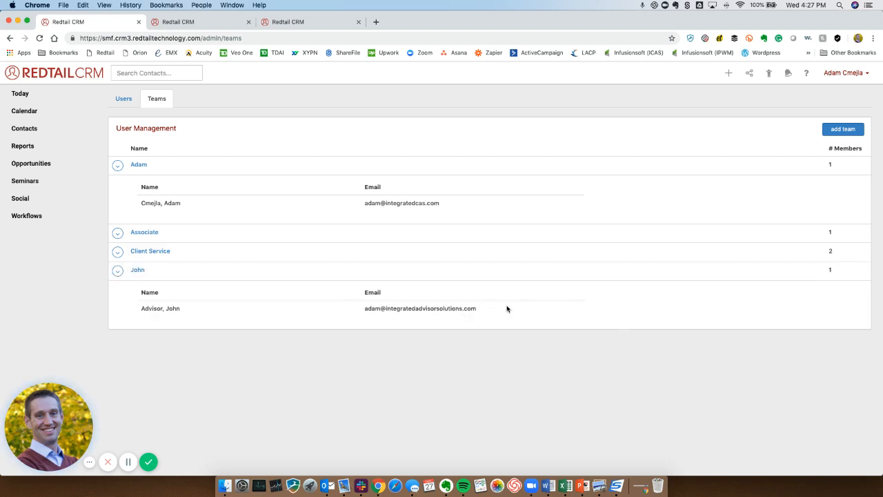
{"action": "left_click", "coordinate": [213, 270]}
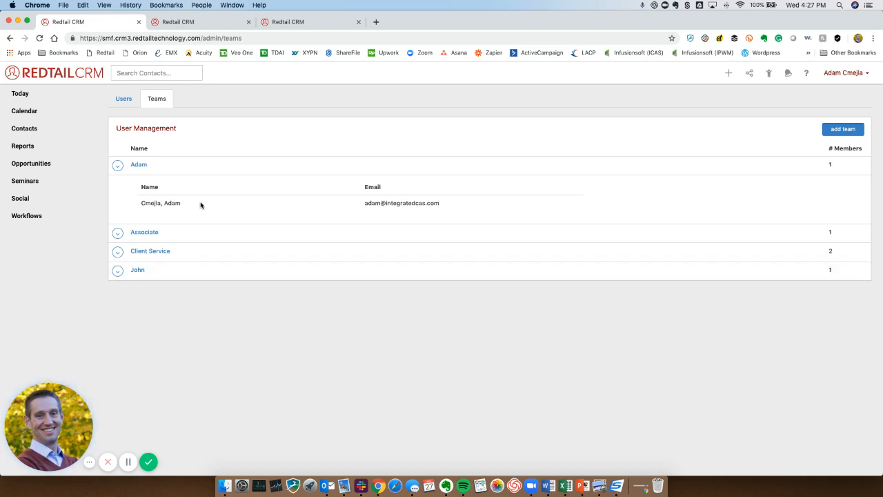
{"action": "left_click", "coordinate": [197, 160]}
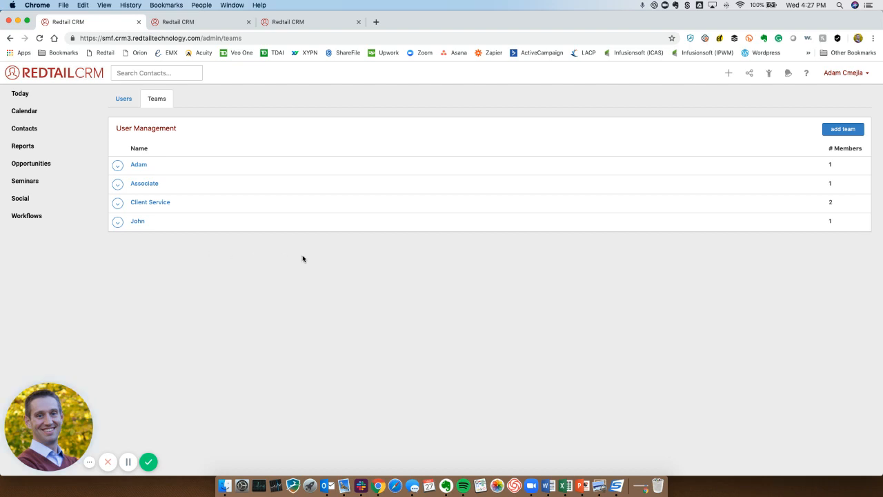
Check the member of the team listed directly below Client Service, and add a new team named with an individual's first name.
{"action": "left_click", "coordinate": [227, 226]}
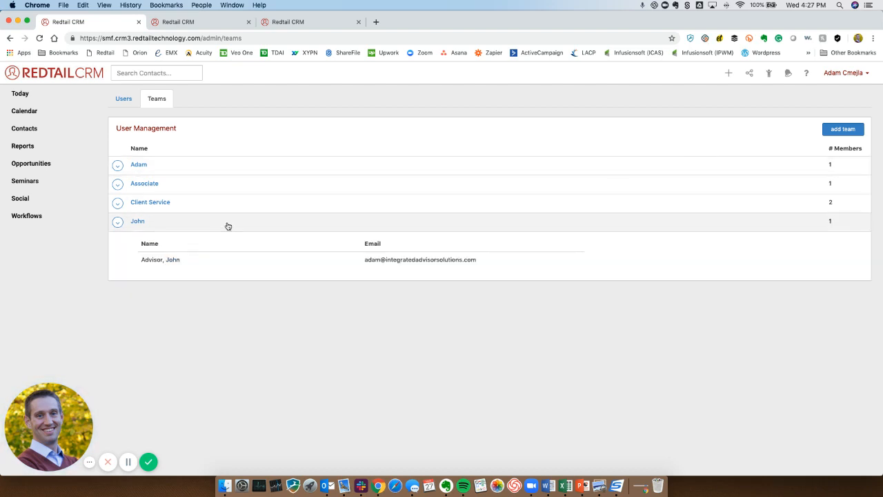
{"action": "left_click", "coordinate": [177, 219]}
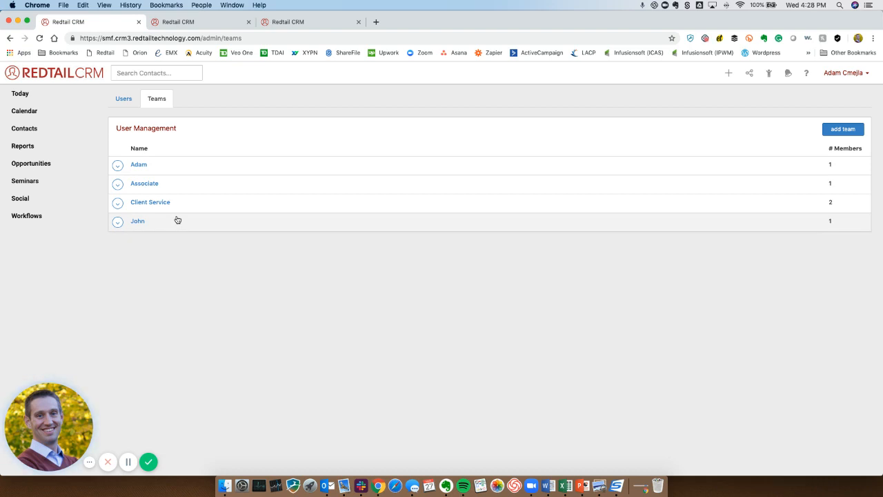
{"action": "left_click", "coordinate": [839, 131]}
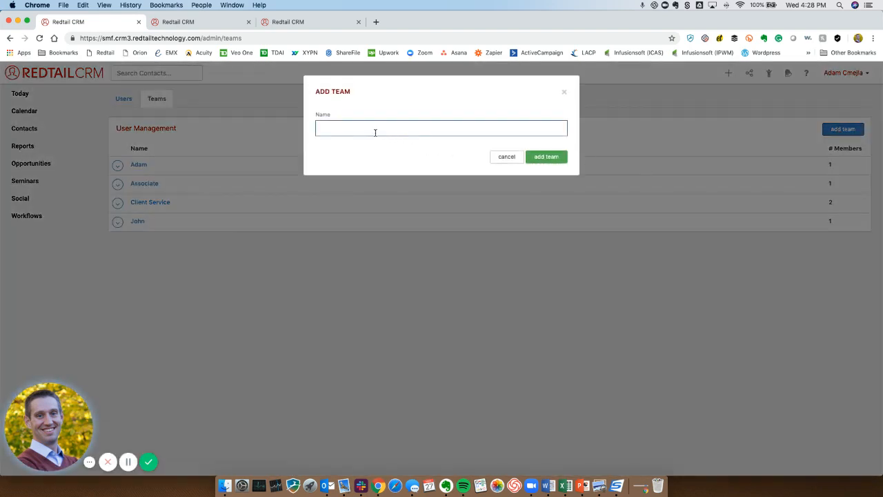
{"action": "type", "text": "Mary"}
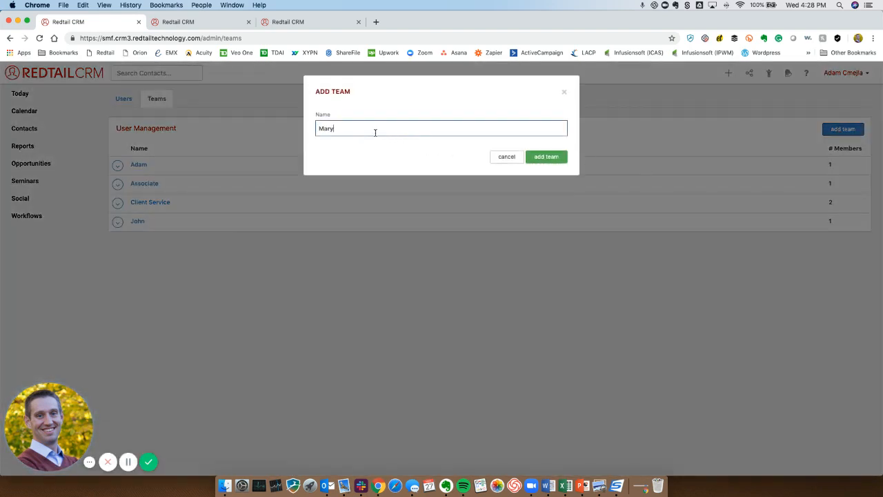
{"action": "left_click", "coordinate": [550, 156]}
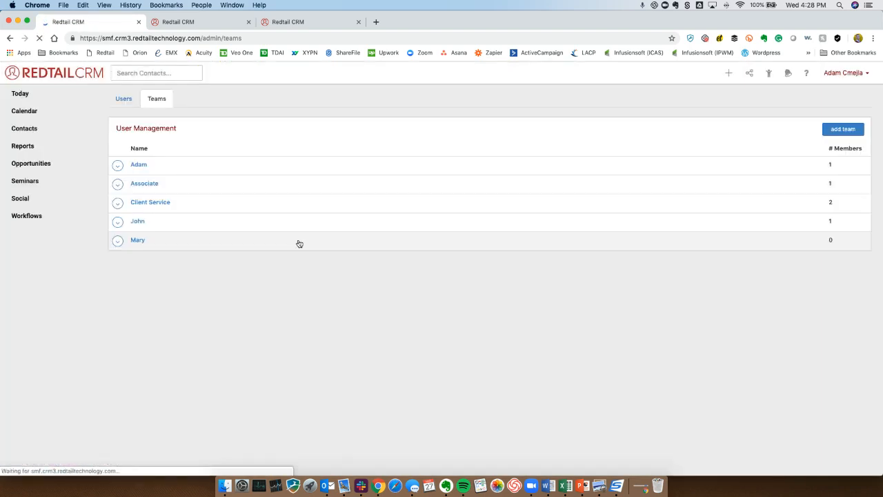
Add the second listed admin user to the newly created team and check that team's member list.
{"action": "left_click", "coordinate": [118, 242]}
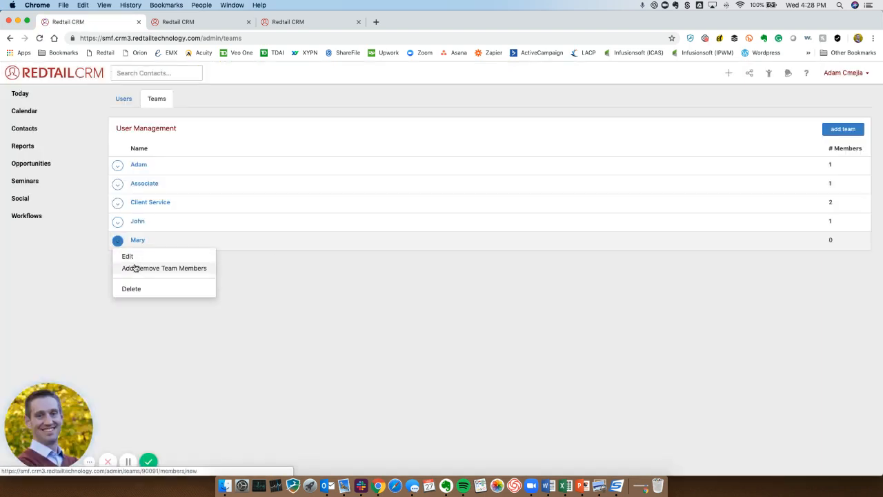
{"action": "left_click", "coordinate": [137, 269]}
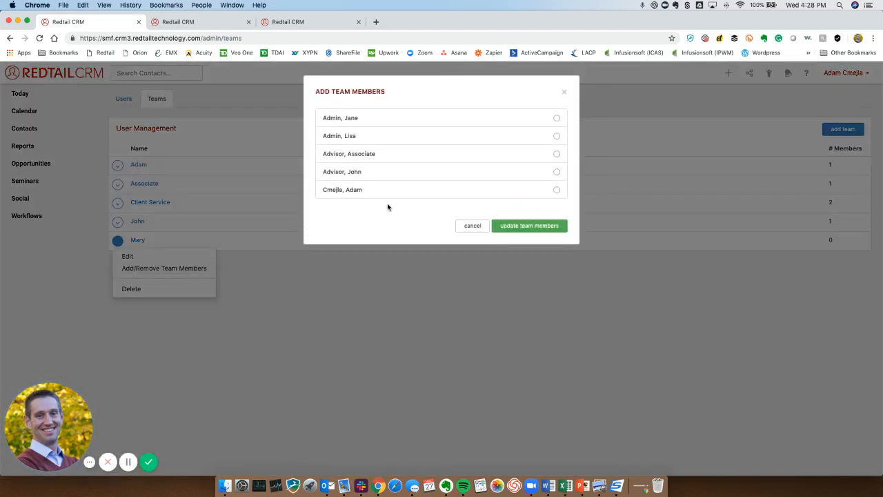
{"action": "left_click", "coordinate": [380, 137]}
{"action": "left_click", "coordinate": [538, 227]}
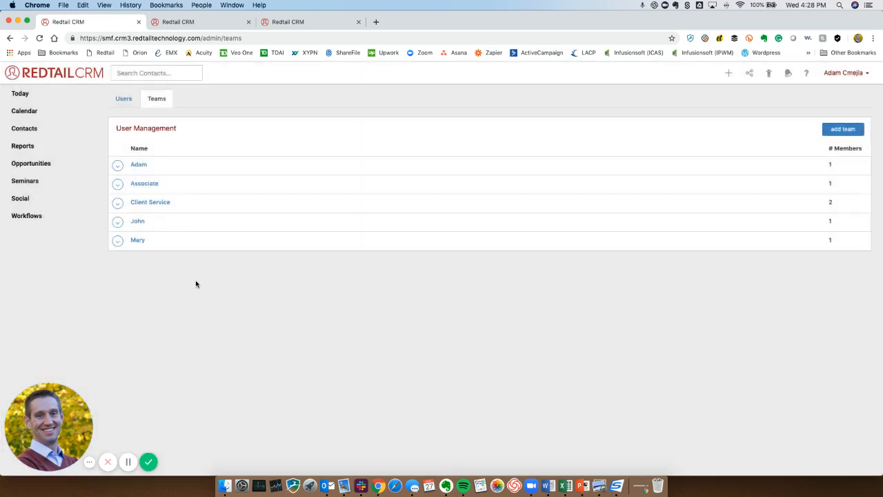
{"action": "left_click", "coordinate": [156, 243]}
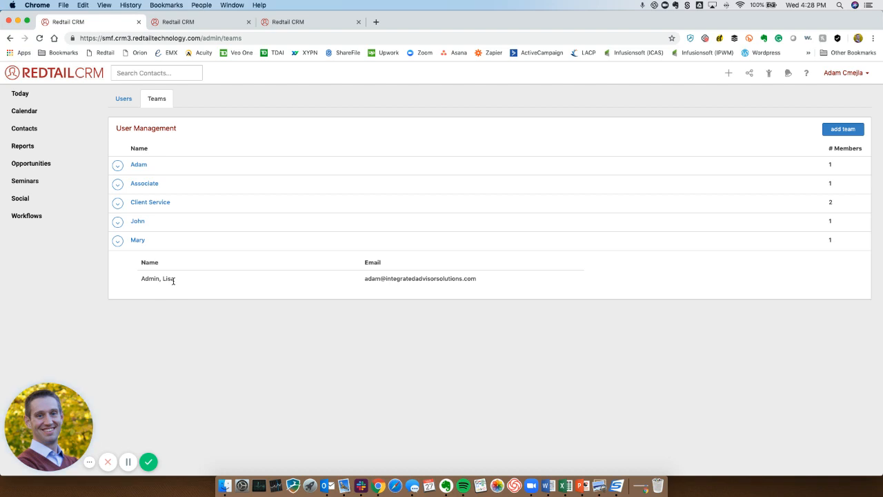
{"action": "left_click", "coordinate": [161, 246]}
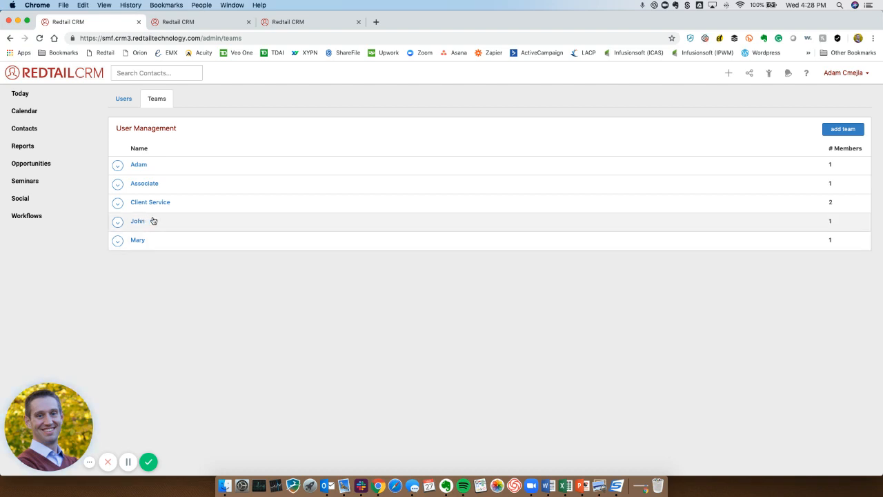
In the workflow template, assign the "Pre-populate forms and send to client for signature" task to the individual advisor's team listed directly after Client Service.
{"action": "left_click", "coordinate": [296, 23]}
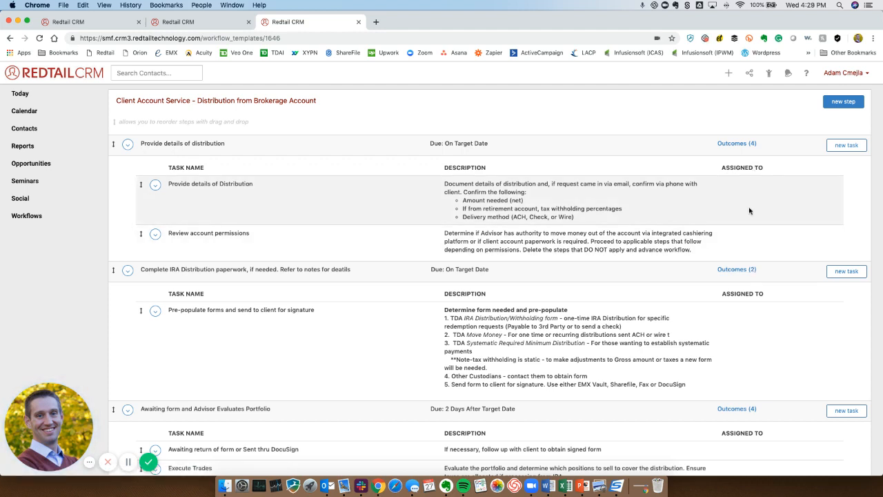
{"action": "scroll", "coordinate": [315, 216], "scroll_direction": "down", "scroll_amount": 3}
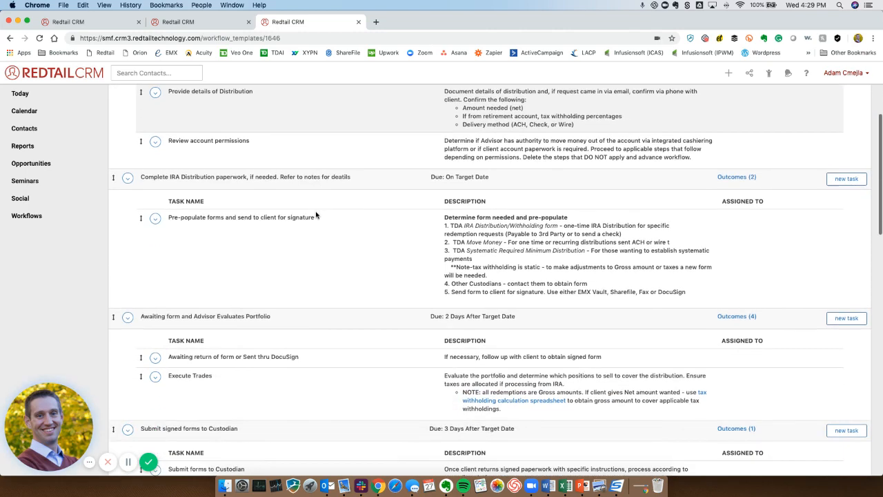
{"action": "left_click", "coordinate": [154, 220]}
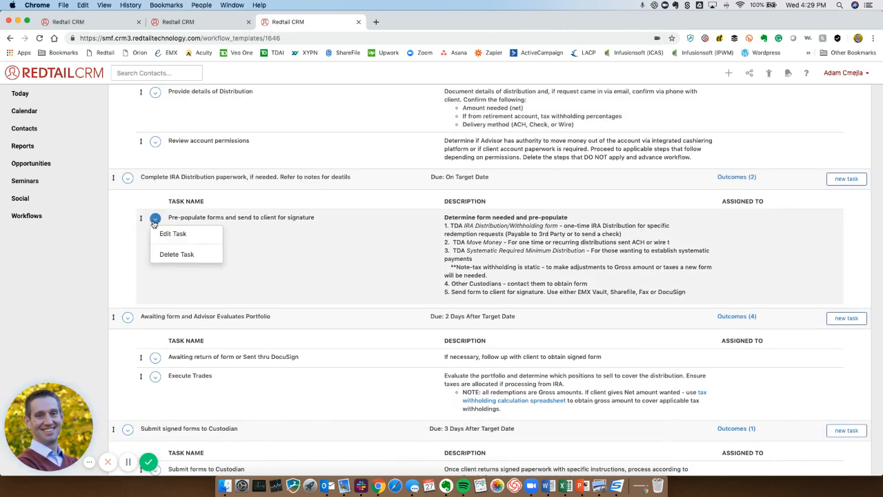
{"action": "left_click", "coordinate": [164, 235]}
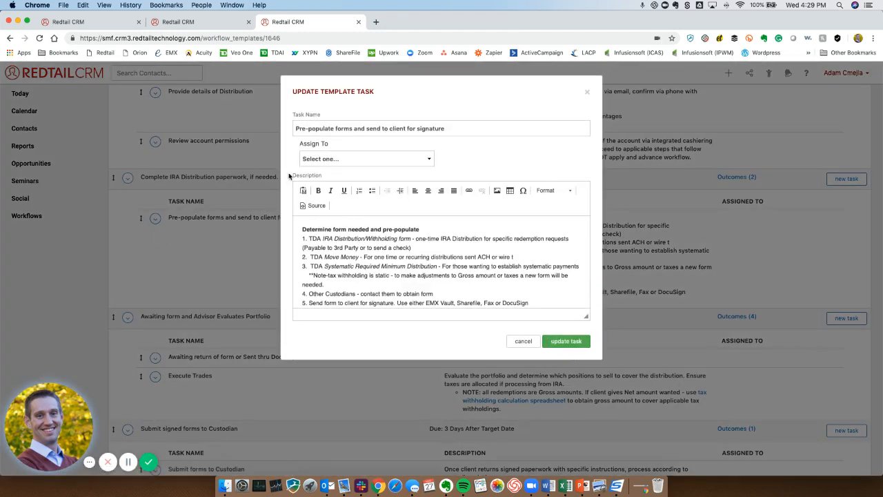
{"action": "left_click", "coordinate": [334, 160]}
{"action": "left_click", "coordinate": [333, 174]}
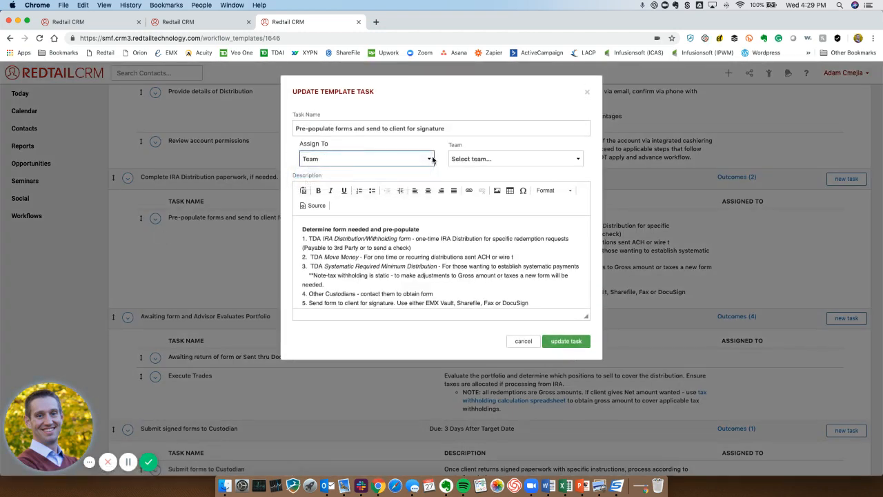
{"action": "left_click", "coordinate": [497, 159]}
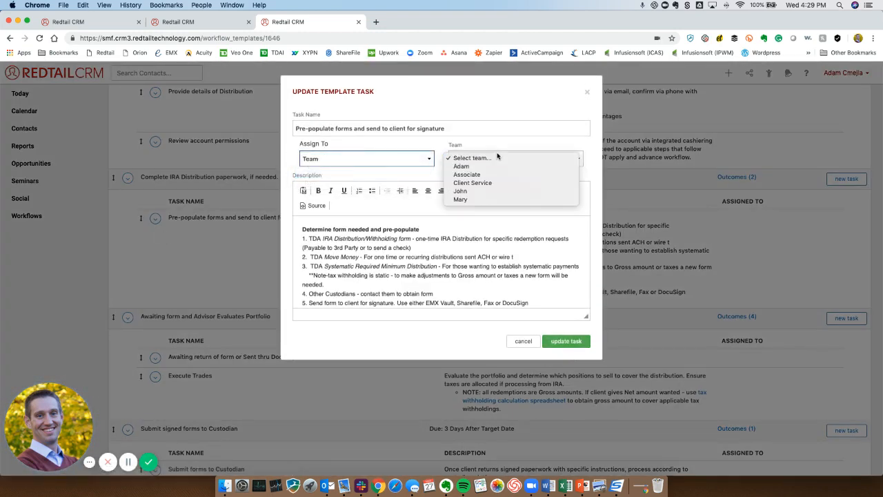
{"action": "left_click", "coordinate": [496, 192]}
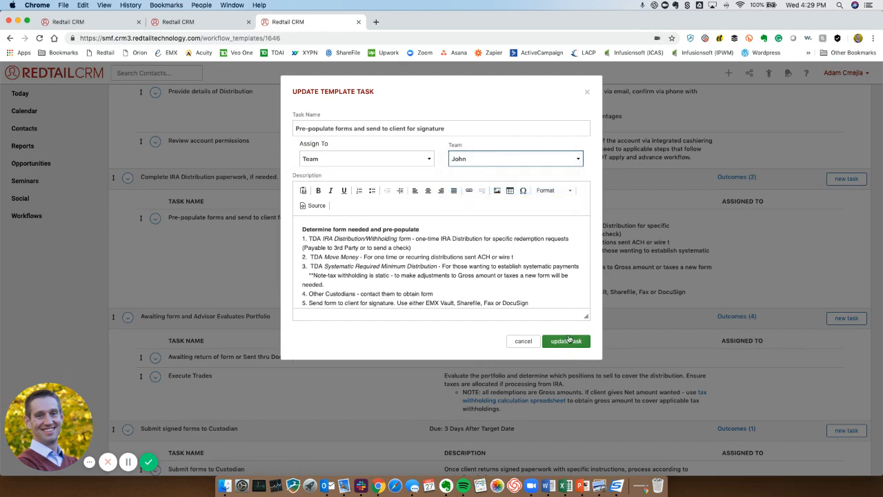
{"action": "left_click", "coordinate": [567, 336]}
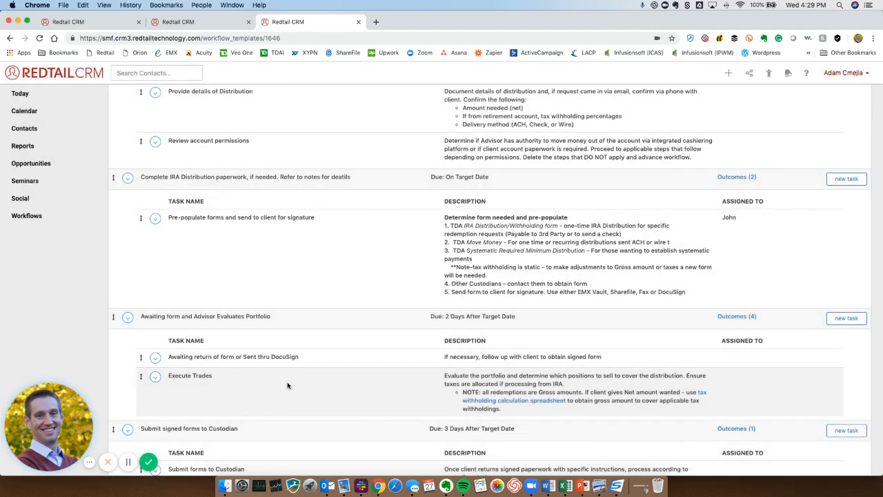
Assign the "Awaiting return of form or Sent thru DocuSign" task to the same individual advisor's team.
{"action": "left_click", "coordinate": [155, 357]}
{"action": "left_click", "coordinate": [171, 373]}
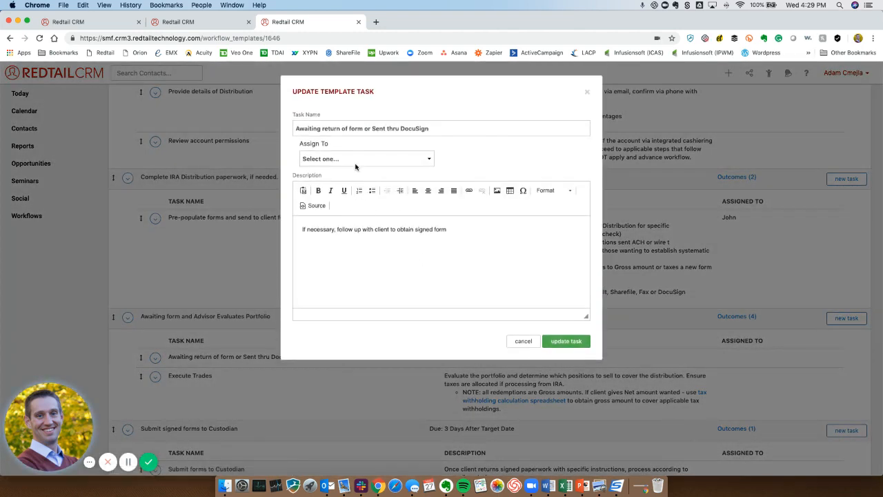
{"action": "left_click", "coordinate": [356, 160]}
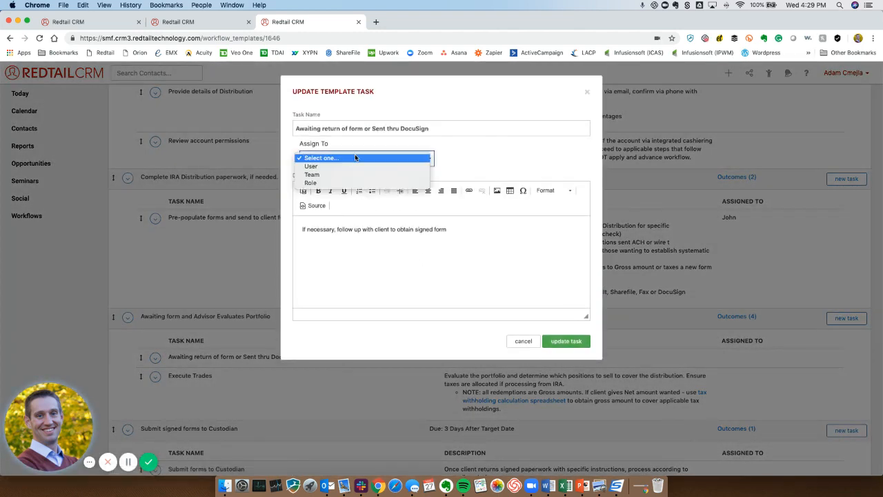
{"action": "left_click", "coordinate": [351, 174]}
{"action": "left_click", "coordinate": [520, 163]}
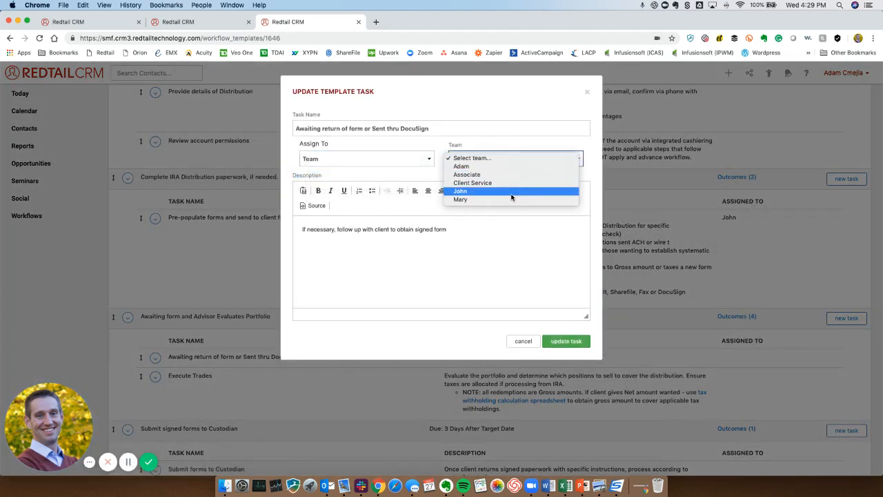
{"action": "left_click", "coordinate": [512, 192]}
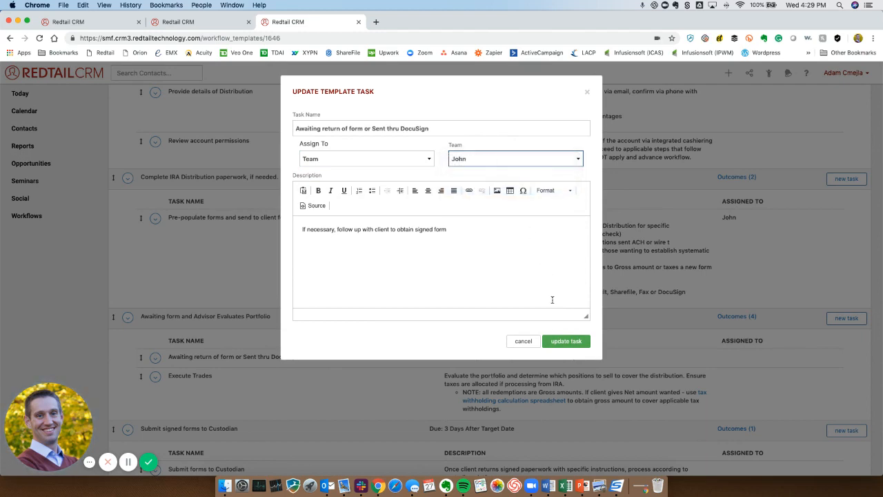
{"action": "left_click", "coordinate": [559, 335]}
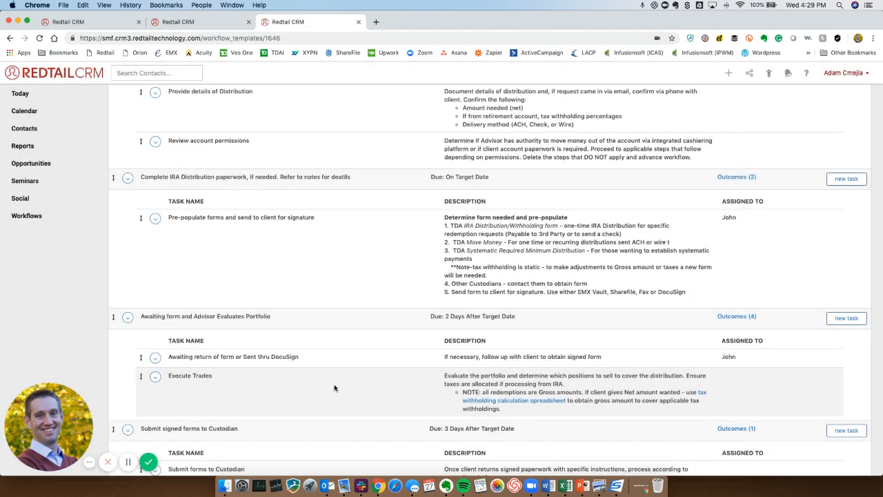
Assign the "Submit forms to Custodian" task to the individual advisor's team listed directly after Client Service.
{"action": "scroll", "coordinate": [228, 383], "scroll_direction": "down", "scroll_amount": 5}
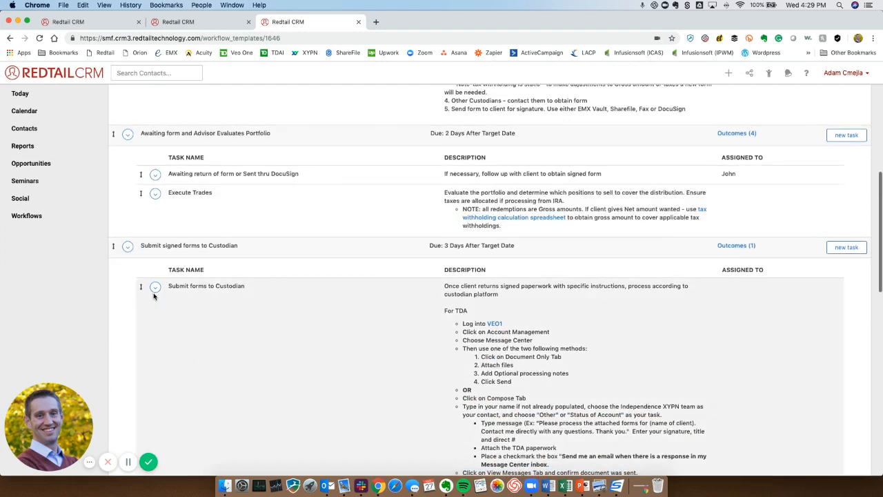
{"action": "left_click", "coordinate": [155, 287]}
{"action": "left_click", "coordinate": [173, 302]}
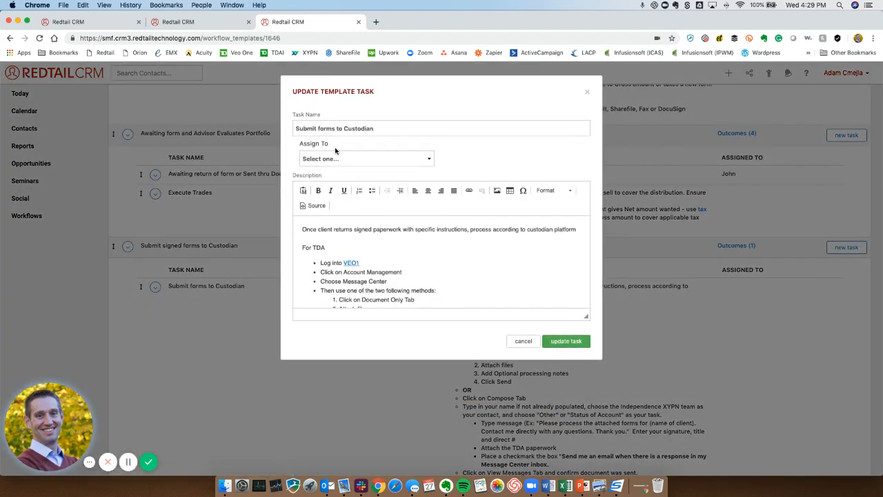
{"action": "left_click", "coordinate": [336, 158]}
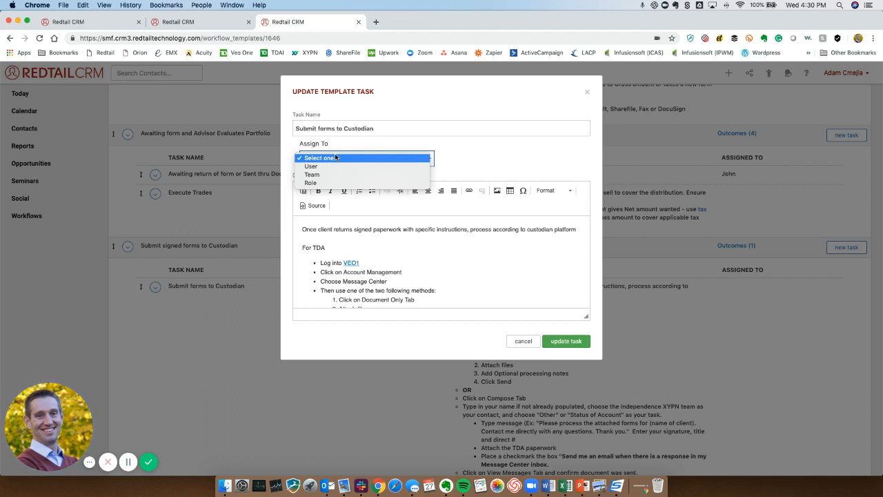
{"action": "left_click", "coordinate": [333, 176]}
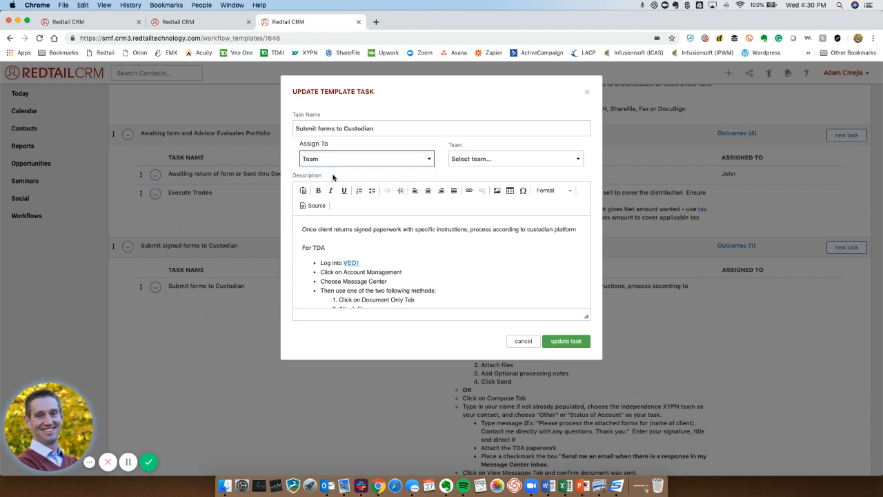
{"action": "left_click", "coordinate": [475, 159]}
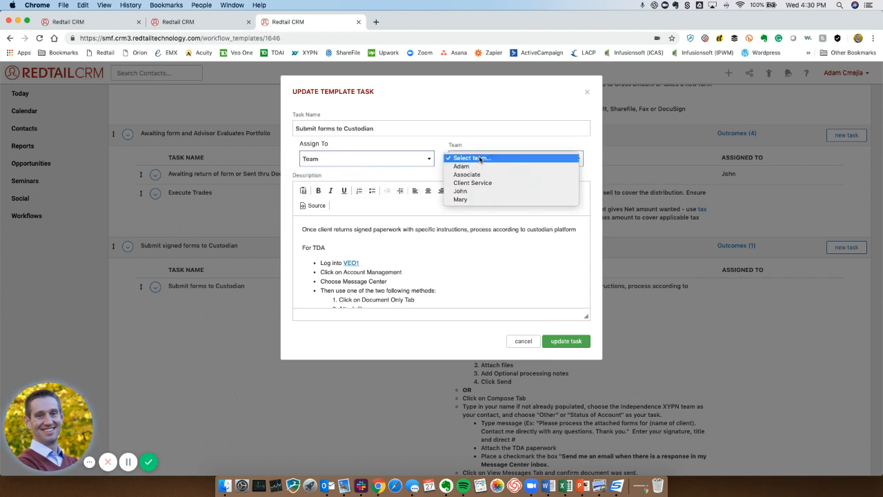
{"action": "left_click", "coordinate": [480, 191]}
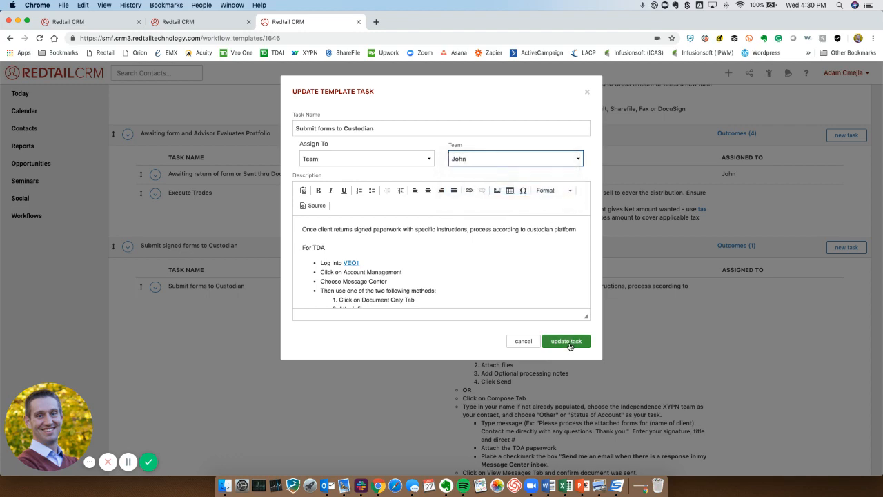
{"action": "left_click", "coordinate": [568, 341]}
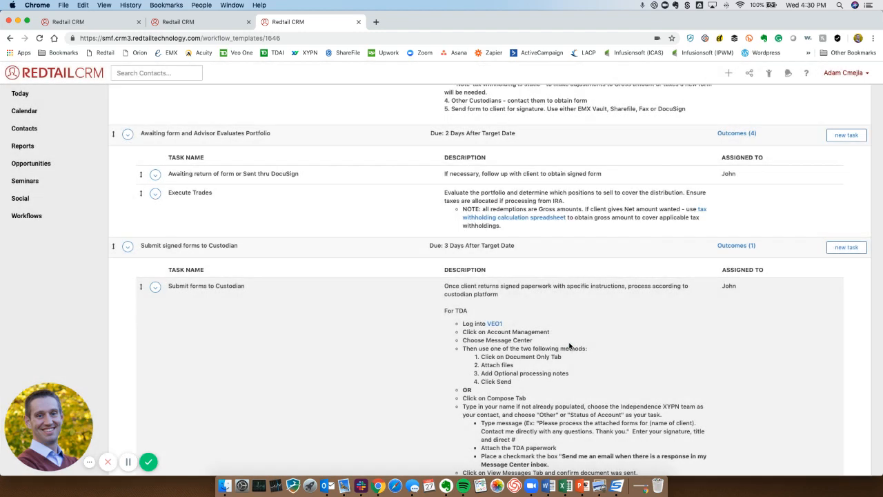
Assign the "Execute Trades" task directly to the last listed individual user instead of a team, and check its assignee.
{"action": "scroll", "coordinate": [489, 318], "scroll_direction": "up", "scroll_amount": 1}
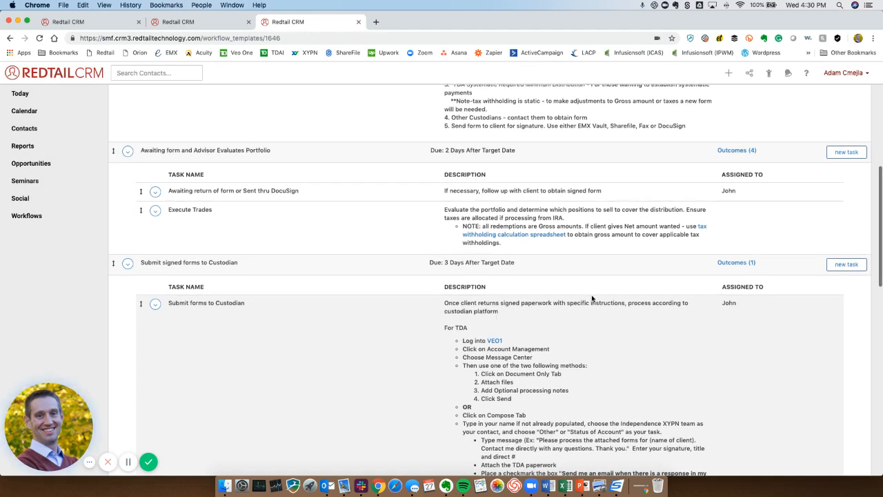
{"action": "scroll", "coordinate": [552, 302], "scroll_direction": "down", "scroll_amount": 1}
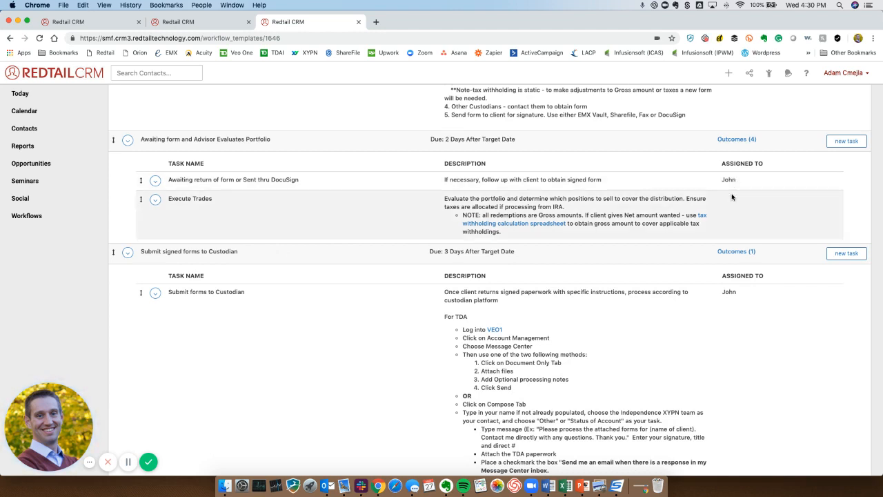
{"action": "left_click", "coordinate": [154, 200]}
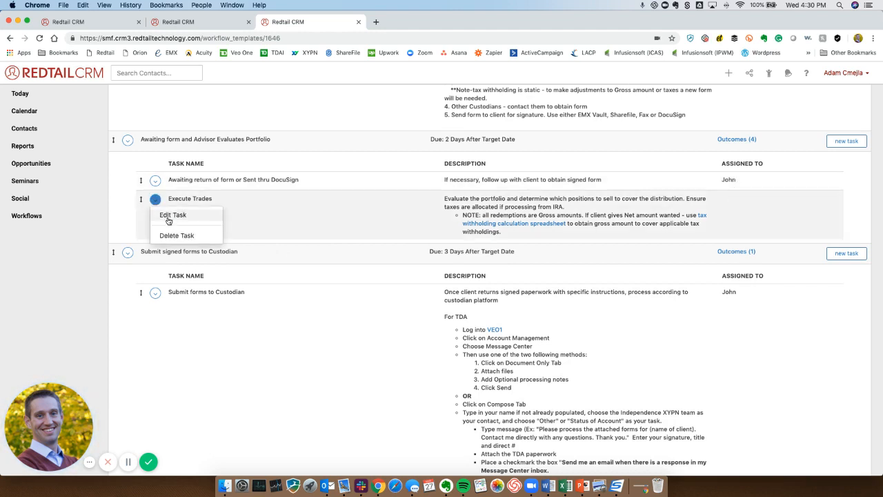
{"action": "left_click", "coordinate": [169, 213]}
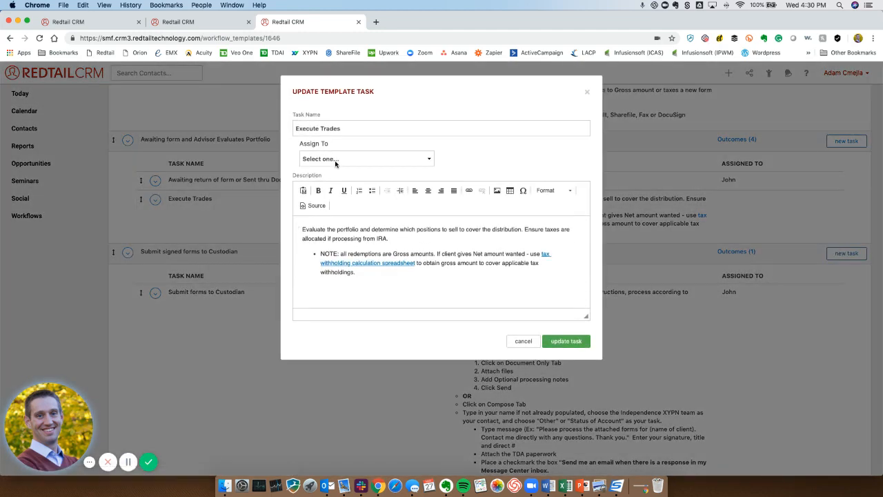
{"action": "left_click", "coordinate": [336, 160]}
{"action": "left_click", "coordinate": [333, 167]}
{"action": "left_click", "coordinate": [457, 160]}
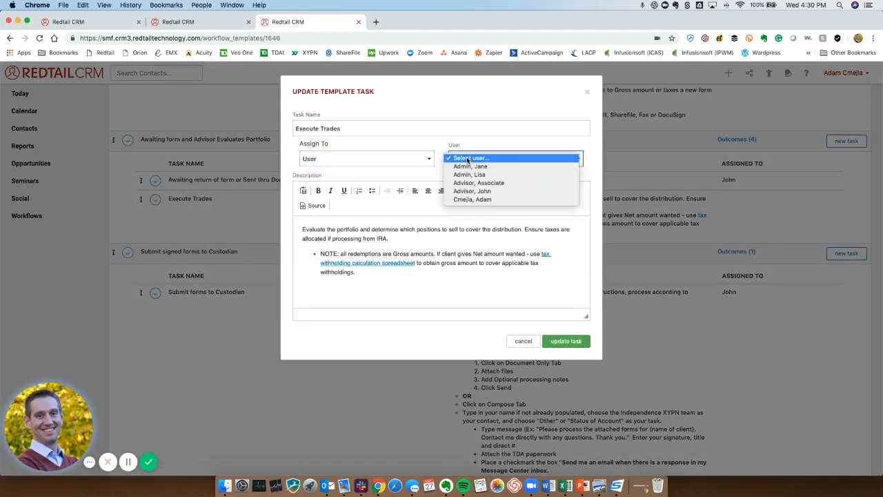
{"action": "left_click", "coordinate": [474, 199]}
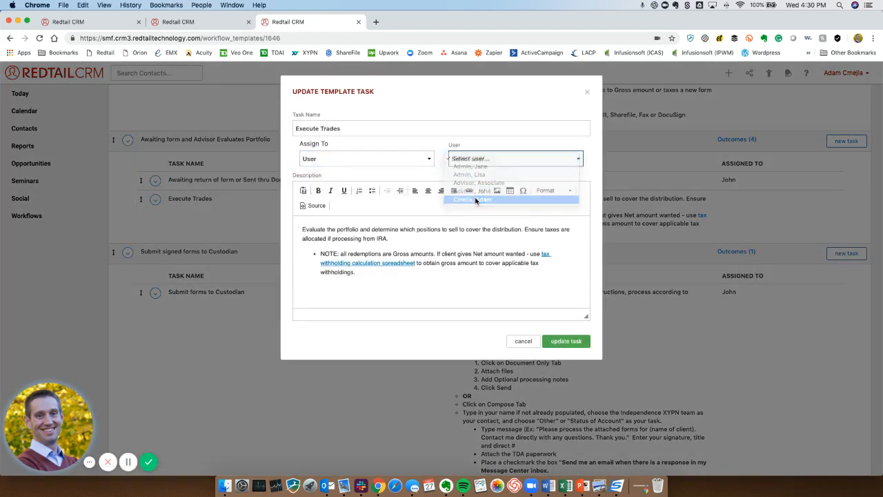
{"action": "left_click", "coordinate": [567, 345]}
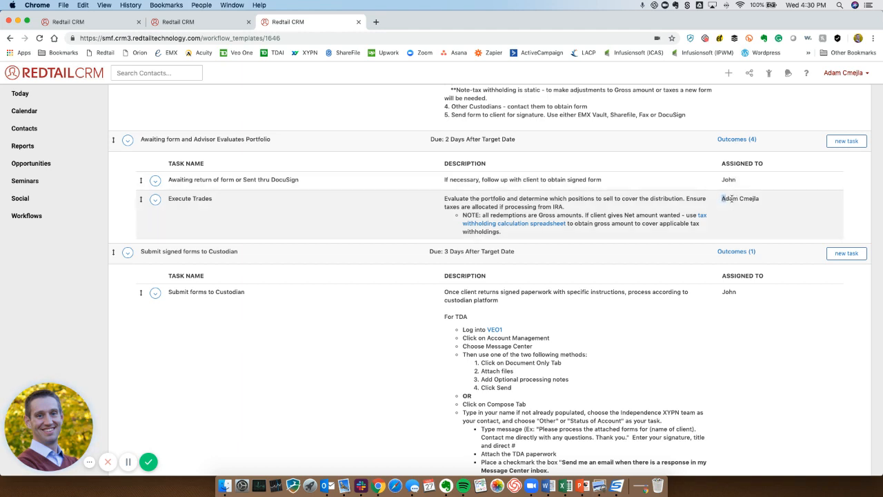
{"action": "left_click_drag", "start_coordinate": [730, 199], "coordinate": [780, 200]}
{"action": "left_click", "coordinate": [746, 183]}
Rename the last database team with the first name of its only member.
{"action": "left_click", "coordinate": [165, 20]}
{"action": "left_click", "coordinate": [107, 22]}
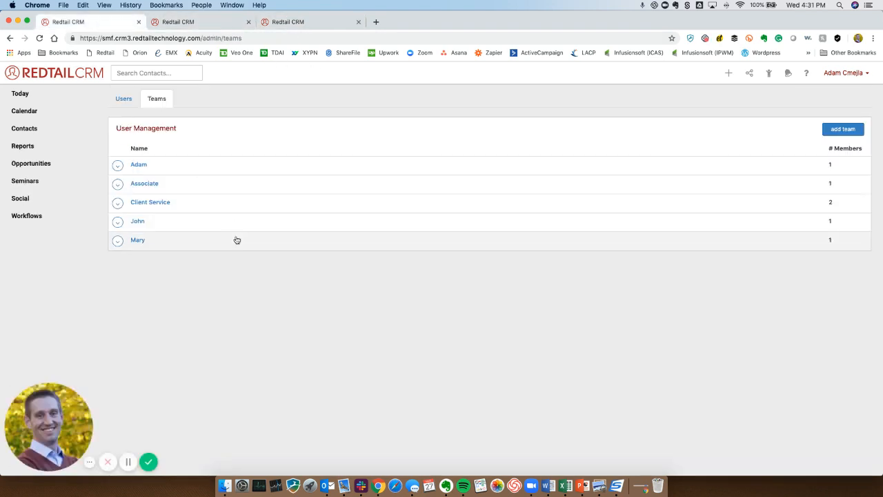
{"action": "left_click", "coordinate": [138, 241]}
{"action": "left_click", "coordinate": [117, 241]}
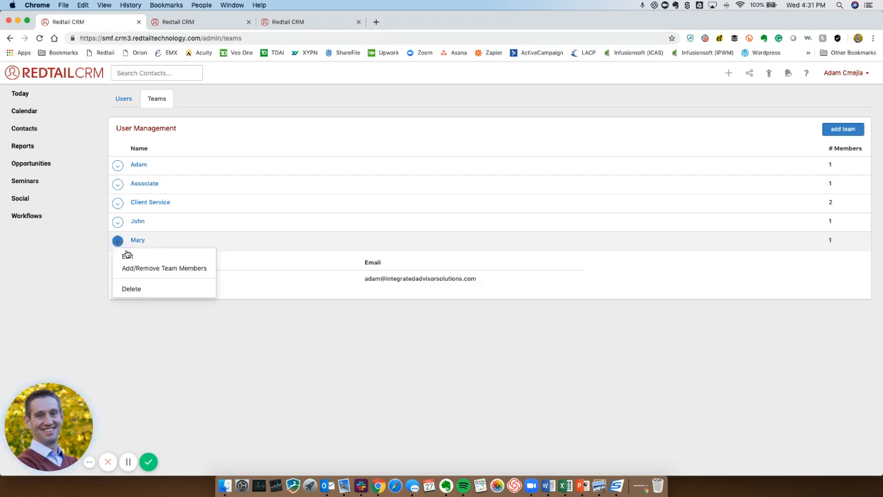
{"action": "left_click", "coordinate": [127, 257]}
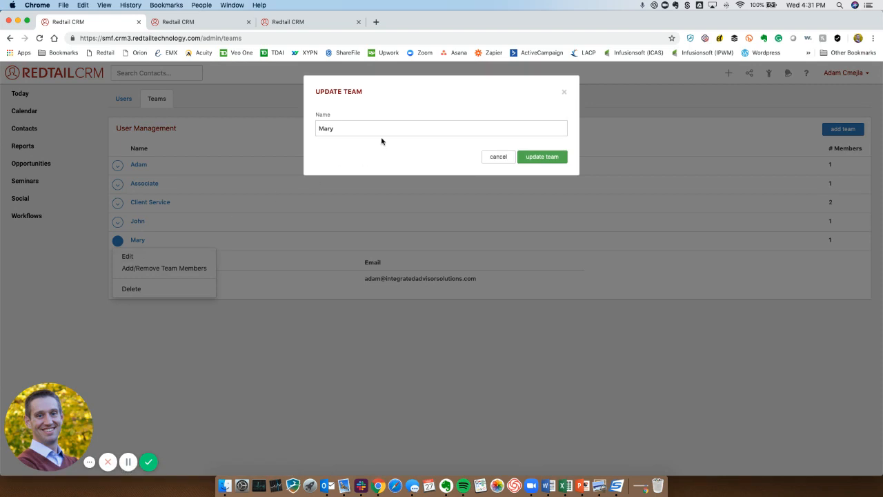
{"action": "left_click_drag", "start_coordinate": [356, 132], "coordinate": [265, 126]}
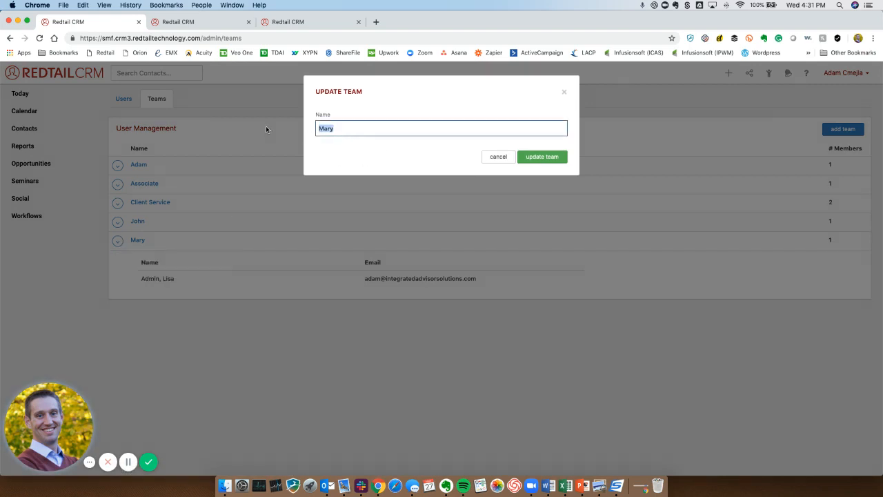
{"action": "type", "text": "Lisa"}
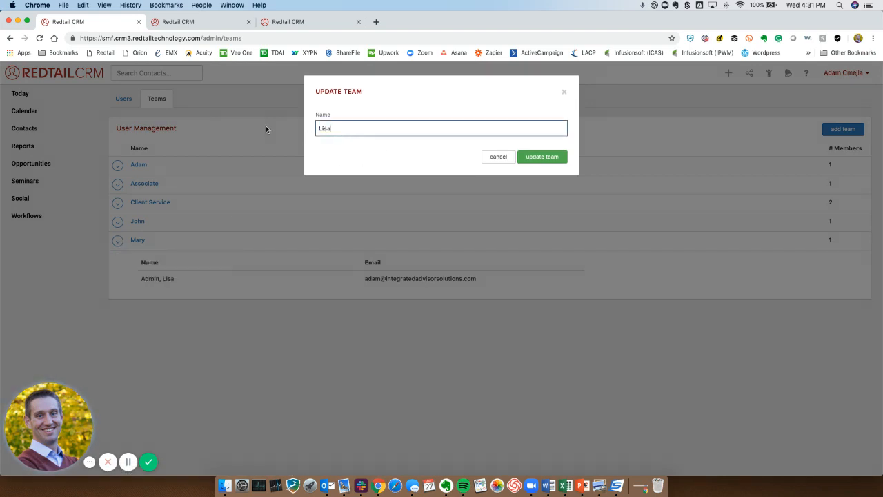
{"action": "left_click", "coordinate": [557, 158]}
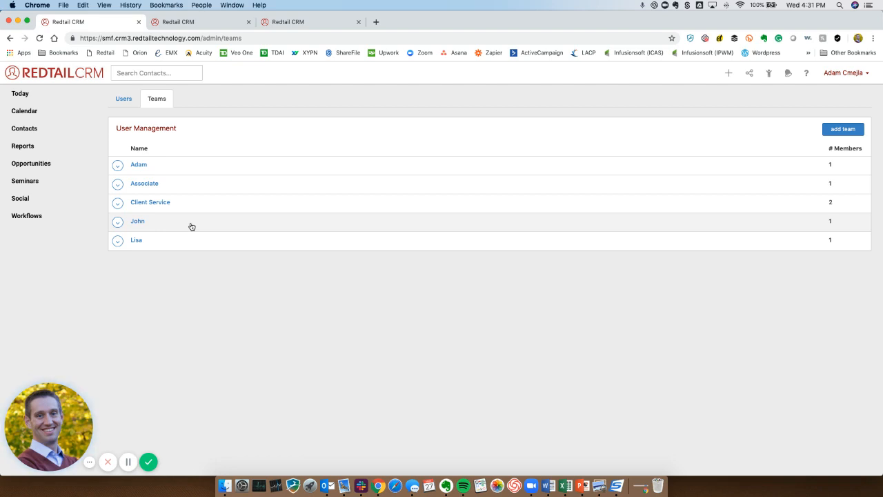
Review the task assignments in the workflow template and the contact's permissions and roles page.
{"action": "left_click", "coordinate": [192, 23]}
{"action": "left_click_drag", "start_coordinate": [275, 25], "coordinate": [200, 25]}
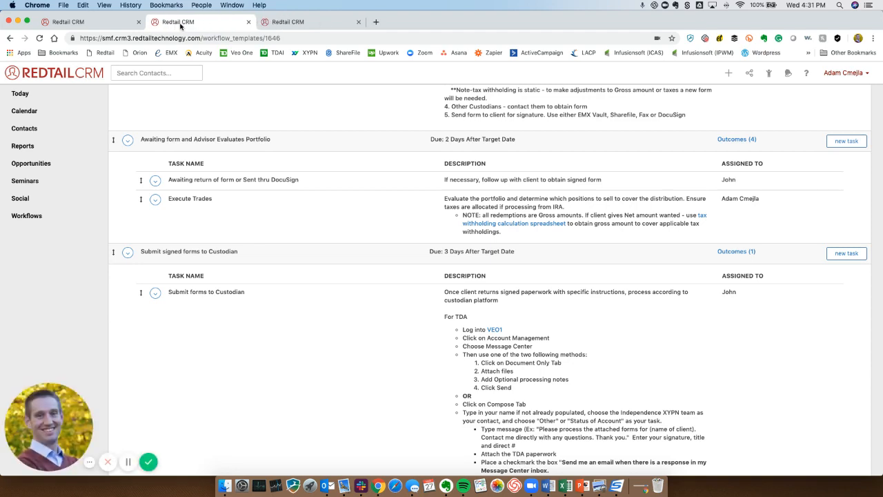
{"action": "scroll", "coordinate": [677, 317], "scroll_direction": "up", "scroll_amount": 3}
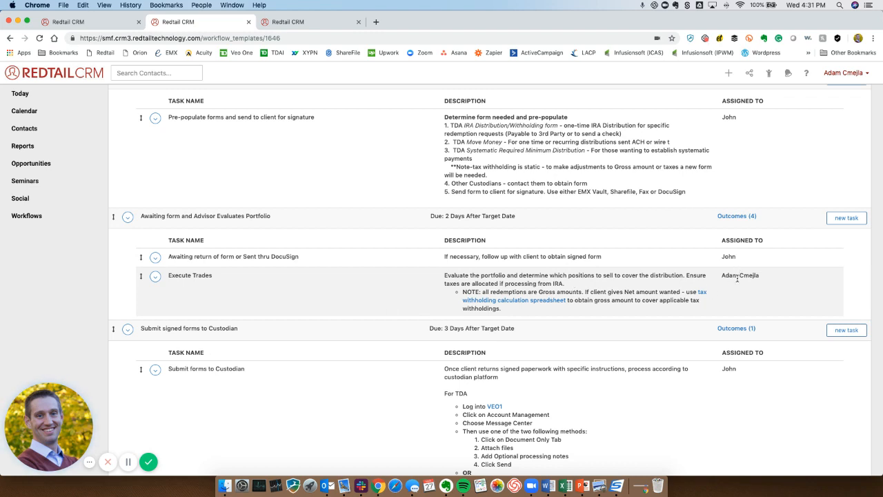
{"action": "left_click", "coordinate": [308, 27]}
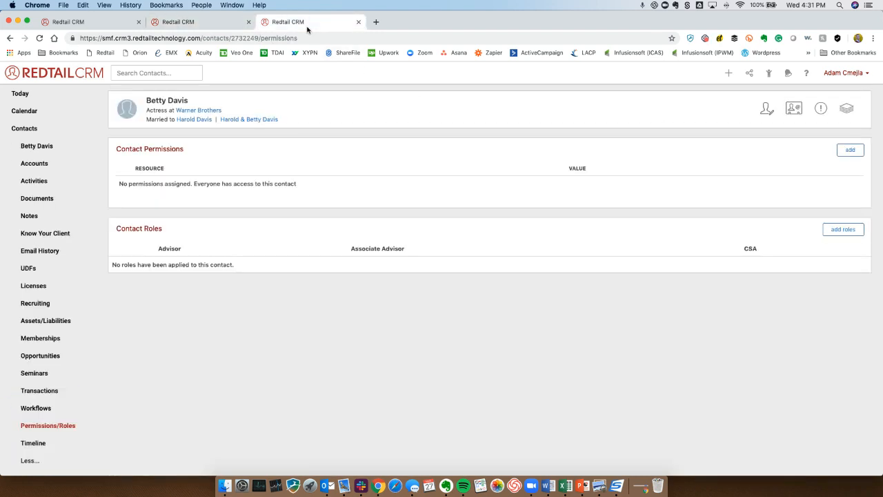
Rename the individual advisor's team listed directly after Client Service with the second listed admin user's first name.
{"action": "left_click", "coordinate": [69, 22]}
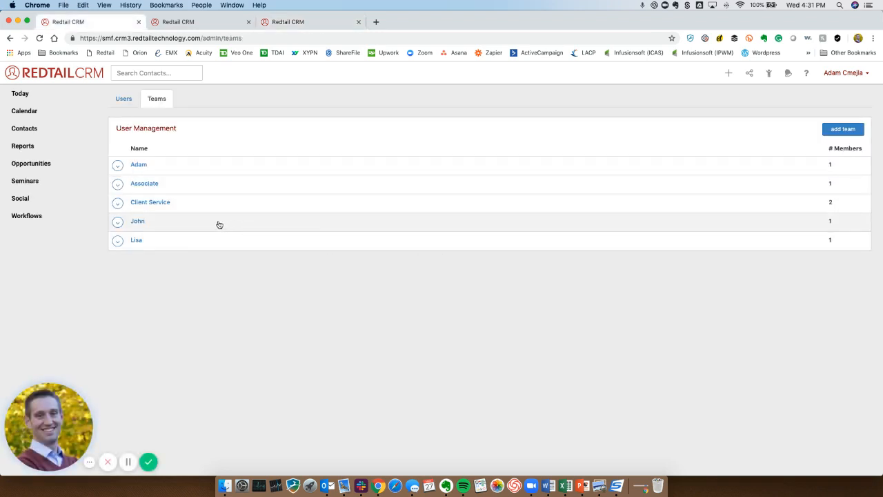
{"action": "left_click", "coordinate": [119, 220]}
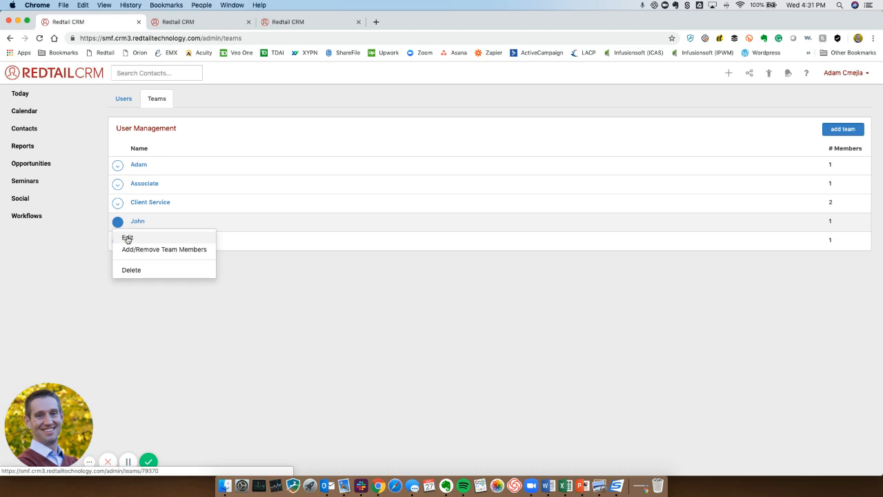
{"action": "left_click", "coordinate": [127, 238]}
{"action": "left_click_drag", "start_coordinate": [337, 131], "coordinate": [246, 130]}
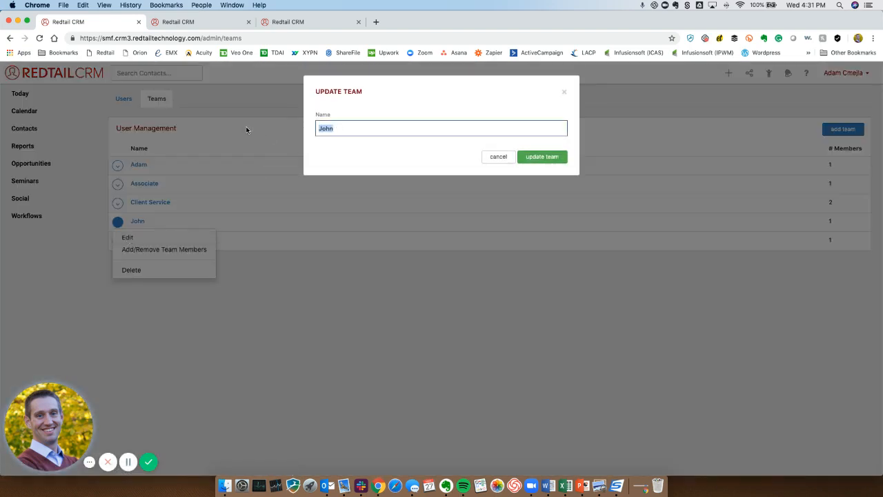
{"action": "type", "text": "Lisa"}
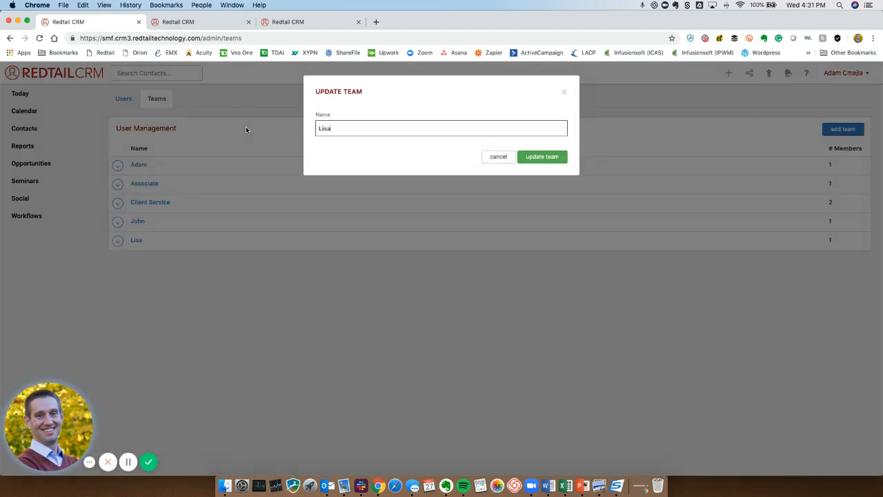
{"action": "left_click", "coordinate": [542, 156]}
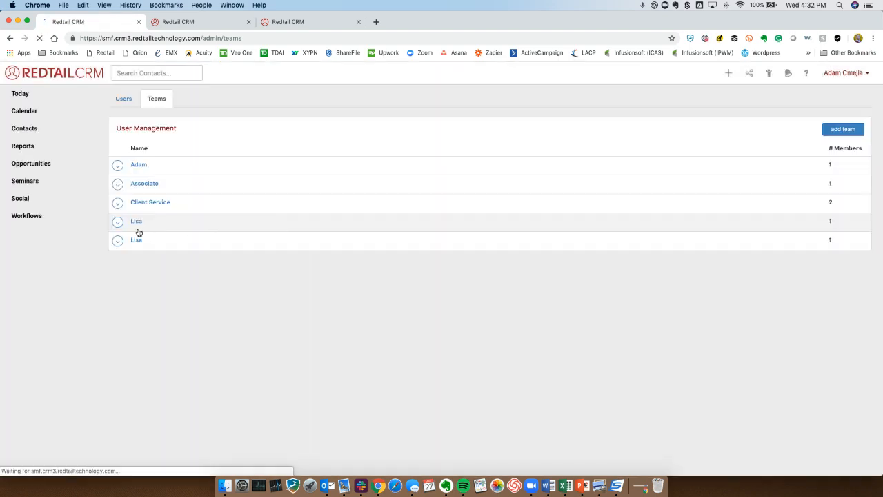
In the team listed directly after Client Service, replace the advisor with the second listed admin user as its only member.
{"action": "left_click", "coordinate": [140, 223]}
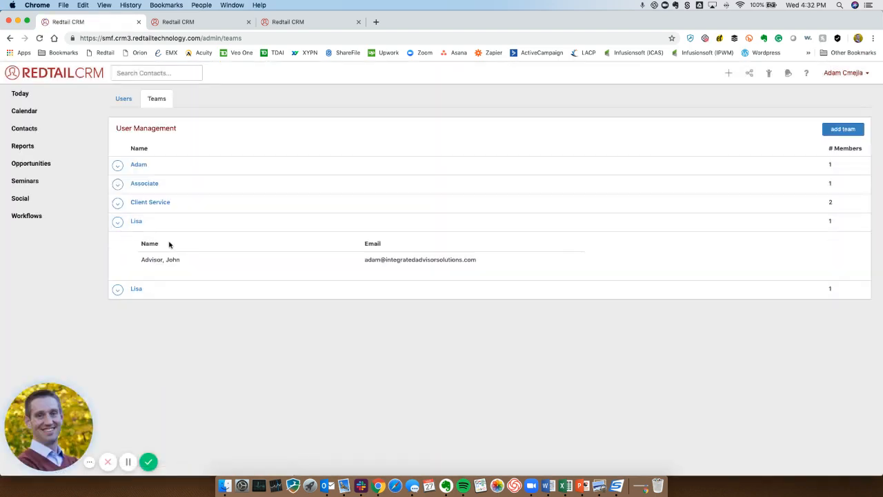
{"action": "left_click", "coordinate": [117, 222]}
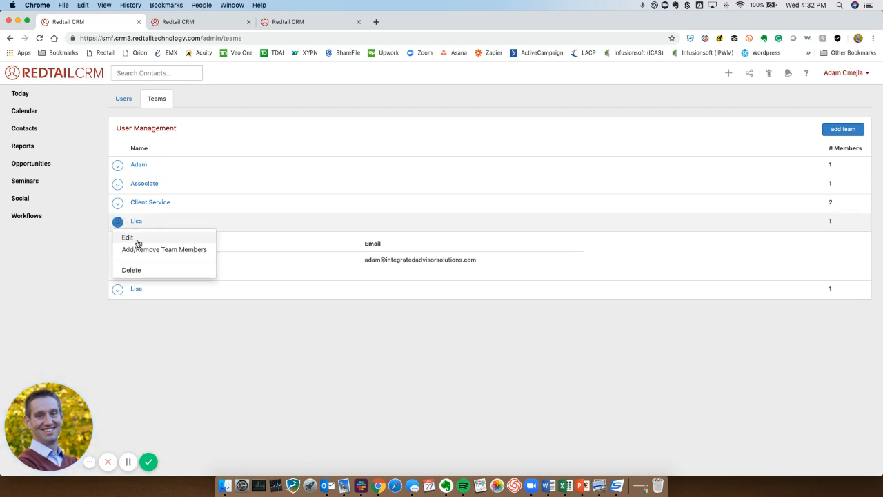
{"action": "left_click", "coordinate": [145, 250]}
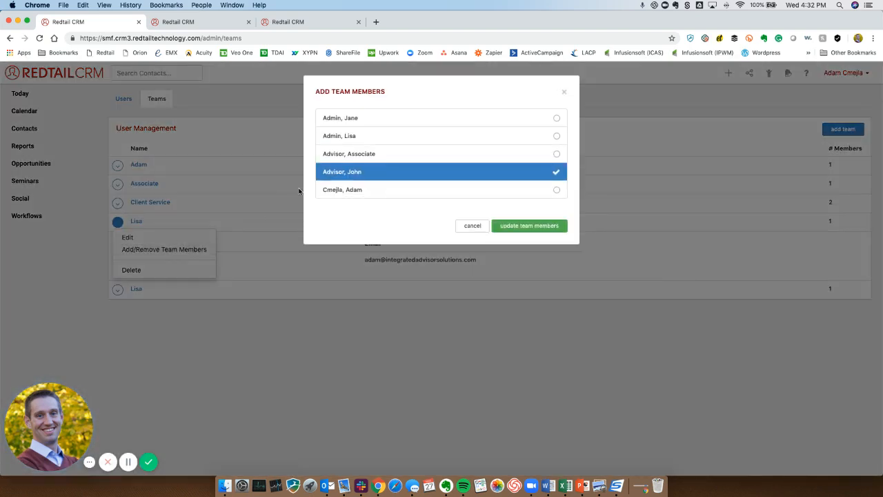
{"action": "left_click", "coordinate": [364, 135]}
{"action": "left_click", "coordinate": [381, 171]}
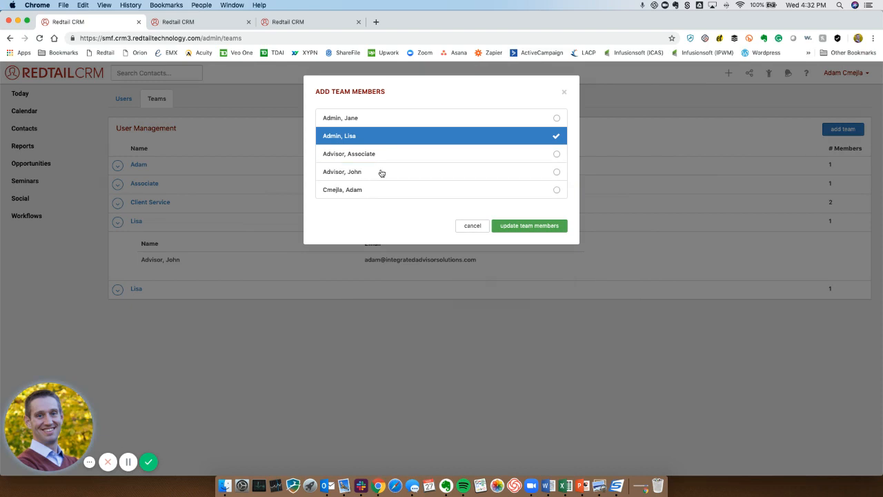
{"action": "left_click", "coordinate": [526, 225]}
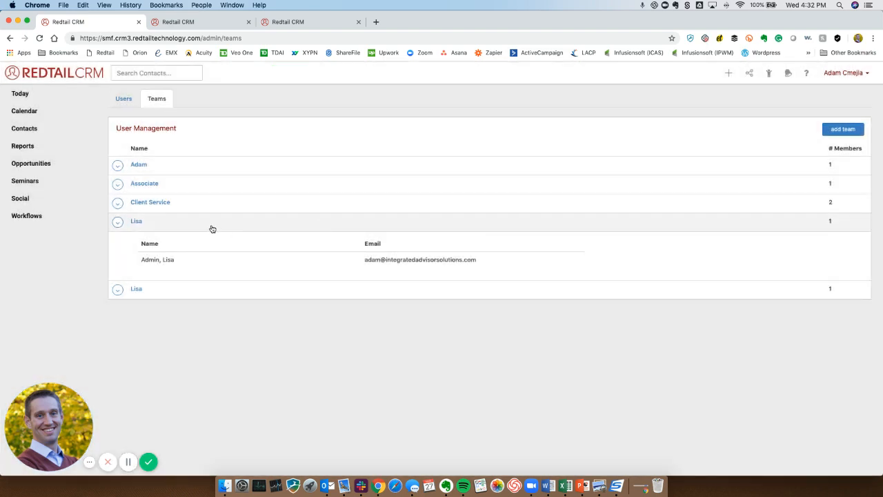
{"action": "left_click", "coordinate": [213, 227]}
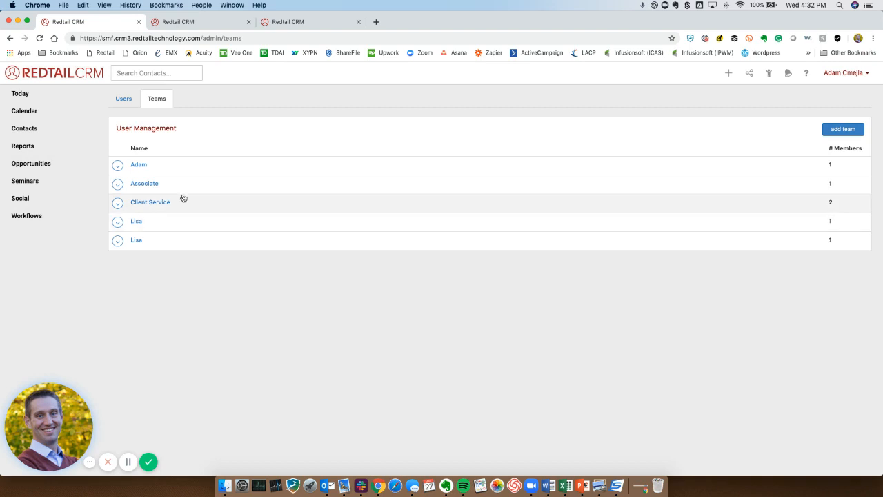
Refresh the teams list and the workflow template, and examine who each template task is assigned to.
{"action": "left_click", "coordinate": [40, 38]}
{"action": "left_click", "coordinate": [177, 22]}
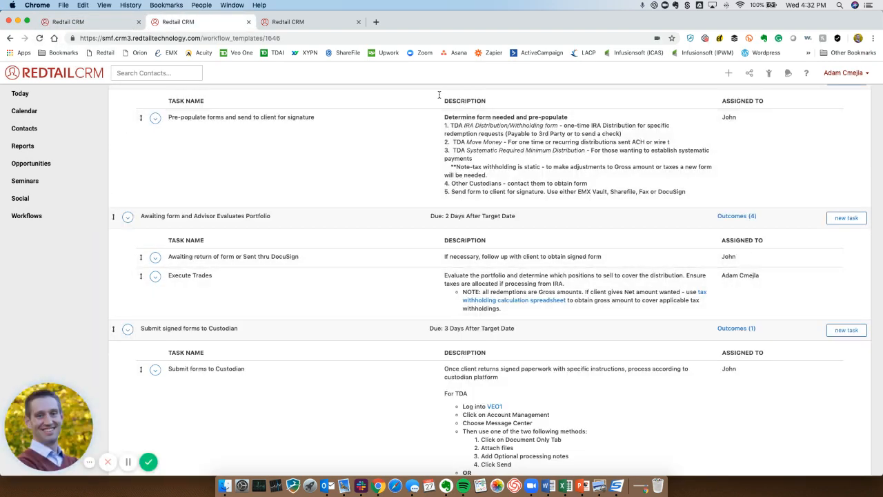
{"action": "left_click", "coordinate": [40, 38]}
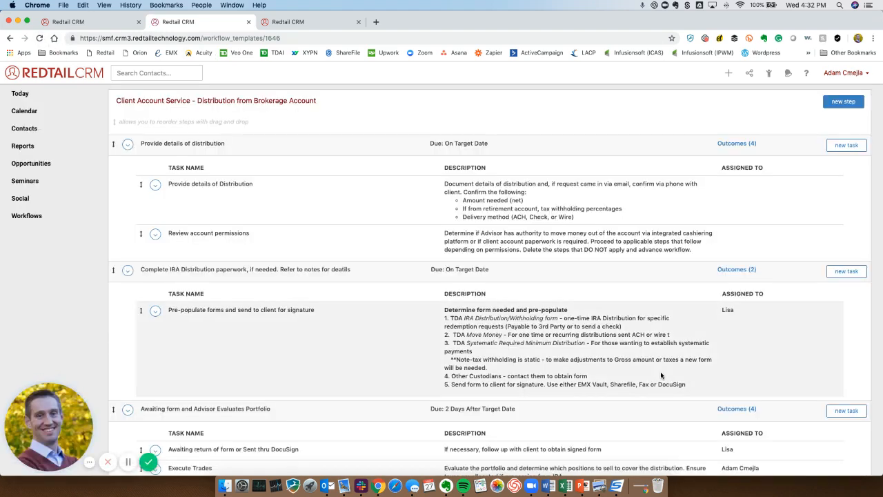
{"action": "scroll", "coordinate": [660, 375], "scroll_direction": "down", "scroll_amount": 5}
{"action": "scroll", "coordinate": [661, 376], "scroll_direction": "down", "scroll_amount": 2}
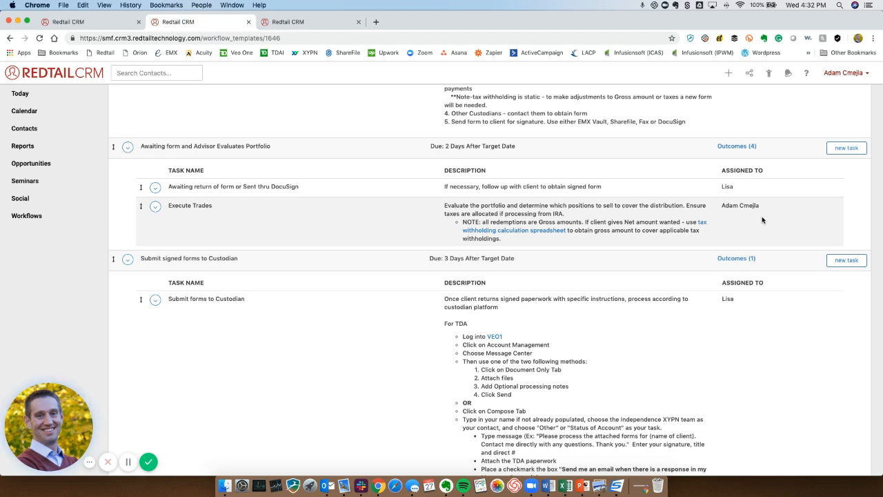
{"action": "scroll", "coordinate": [771, 354], "scroll_direction": "down", "scroll_amount": 3}
{"action": "scroll", "coordinate": [772, 354], "scroll_direction": "up", "scroll_amount": 3}
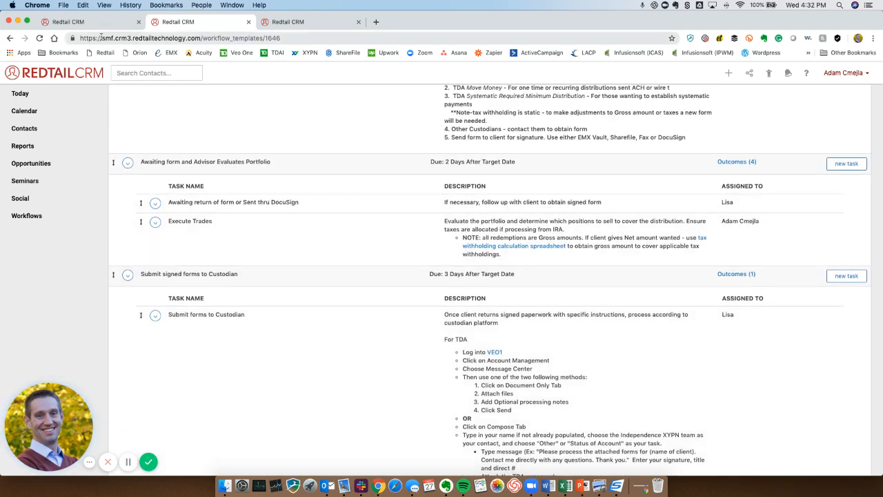
Open the form for adding roles to the contact and inspect the choices for the Advisor role.
{"action": "left_click", "coordinate": [80, 21]}
{"action": "left_click", "coordinate": [296, 22]}
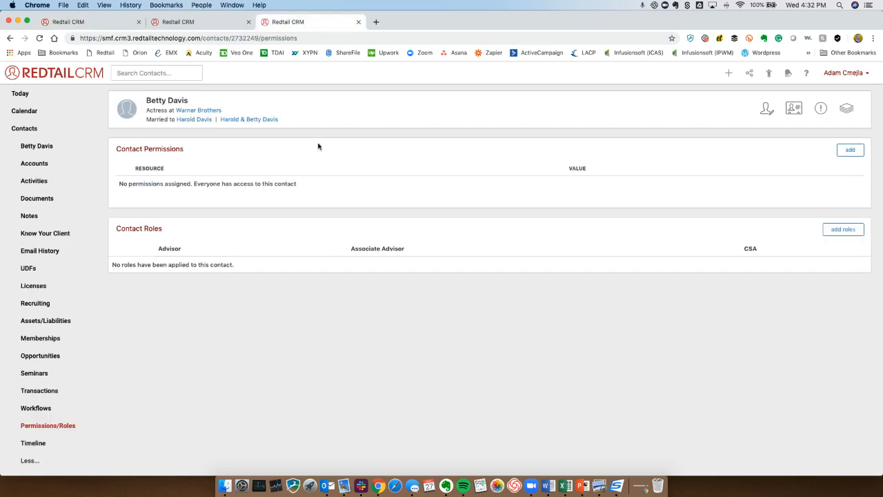
{"action": "left_click", "coordinate": [843, 230]}
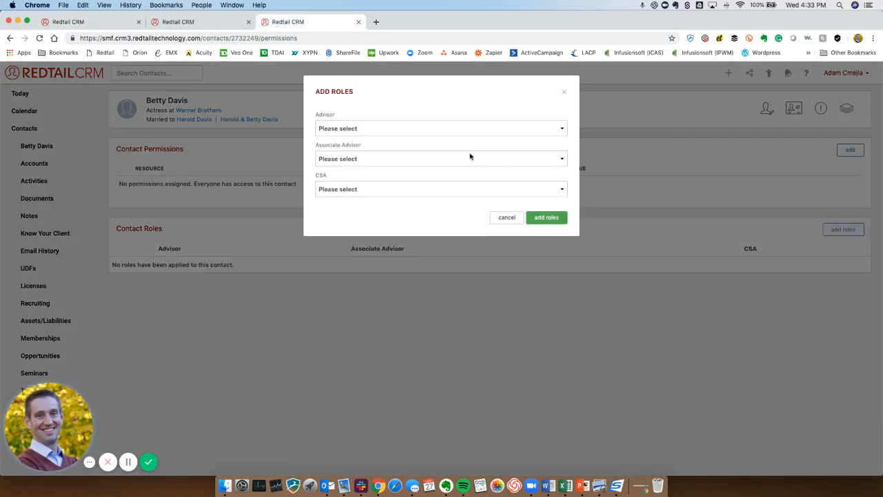
{"action": "left_click", "coordinate": [367, 129]}
{"action": "left_click", "coordinate": [366, 128]}
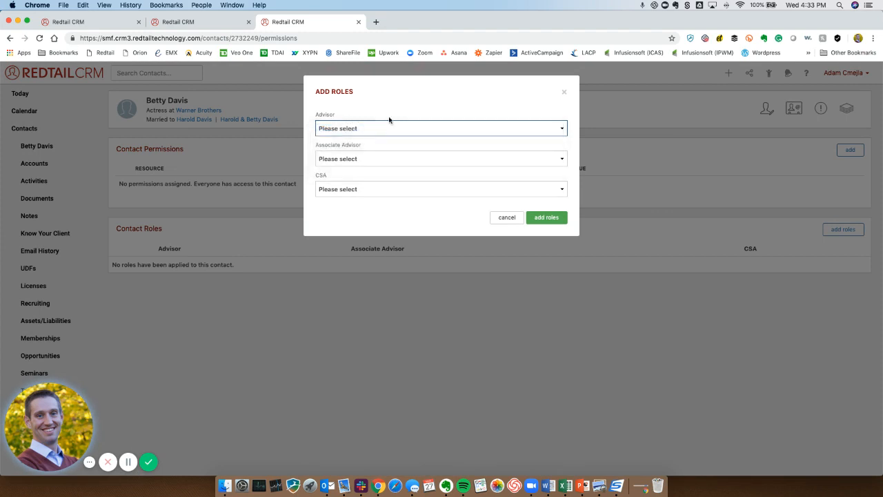
{"action": "left_click", "coordinate": [409, 115]}
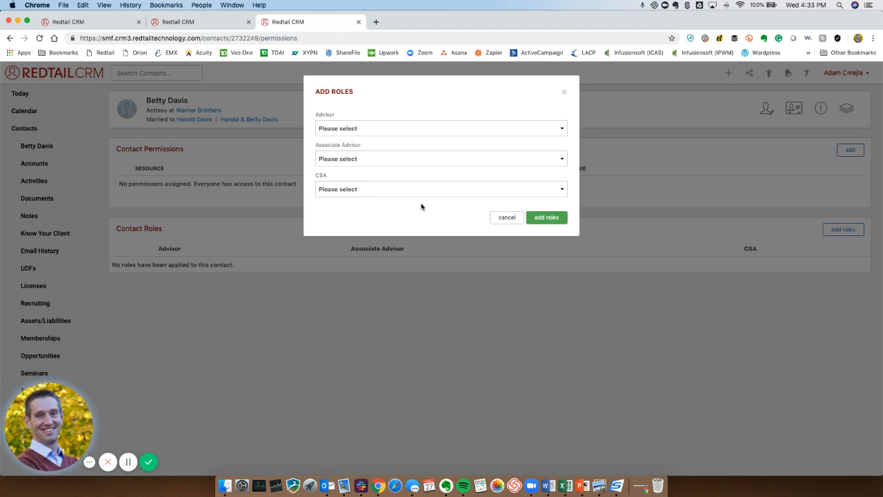
Add roles to the contact: the account owner as Advisor, the associate advisor user as Associate Advisor and the first listed admin as CSA.
{"action": "left_click", "coordinate": [387, 133]}
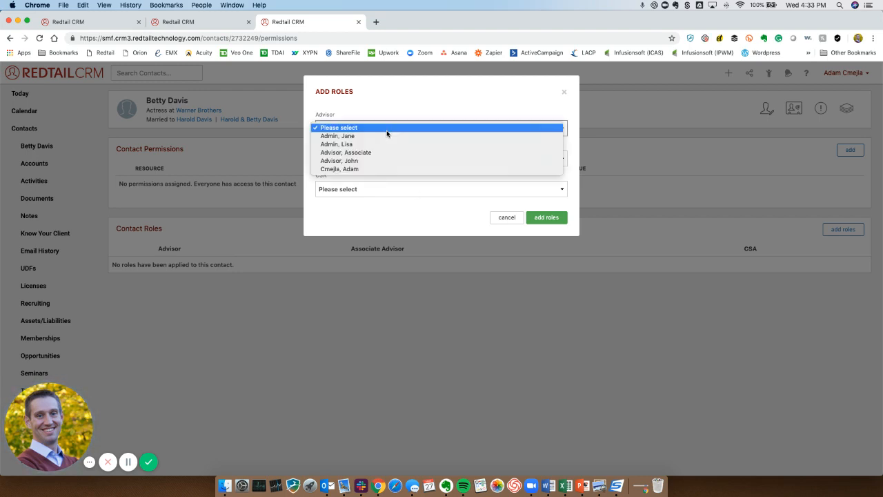
{"action": "left_click", "coordinate": [393, 169]}
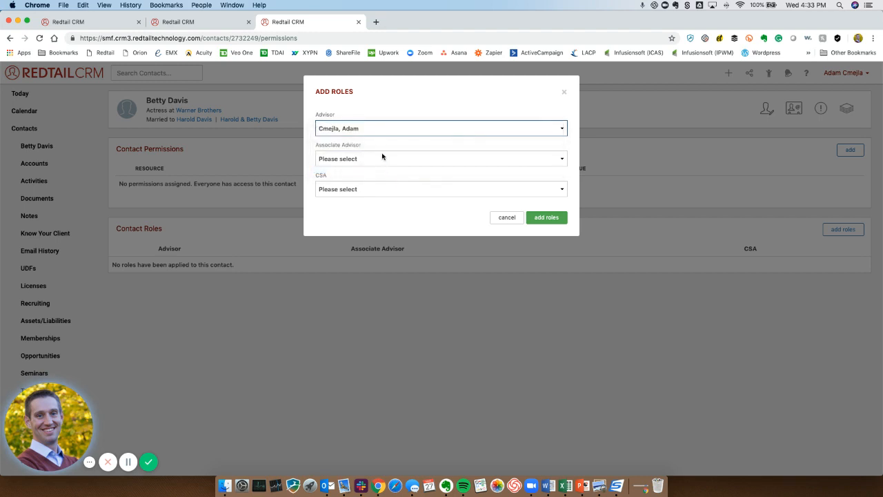
{"action": "left_click", "coordinate": [383, 158]}
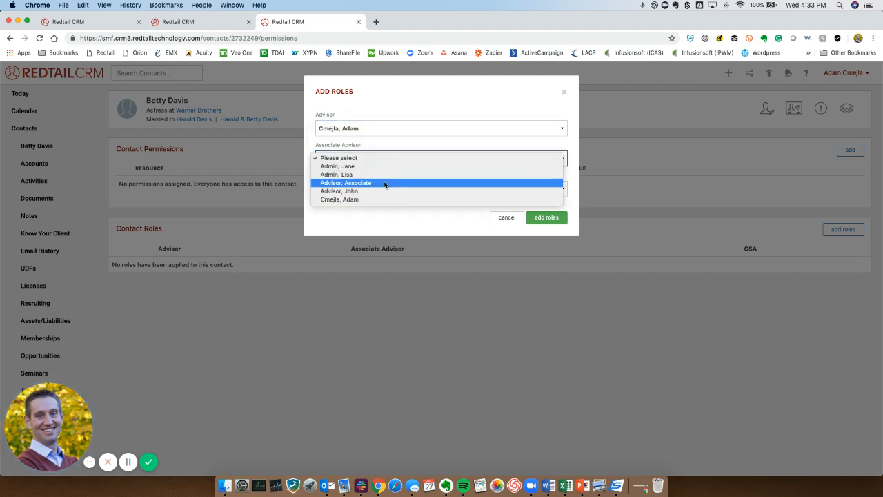
{"action": "left_click", "coordinate": [384, 183]}
{"action": "left_click", "coordinate": [356, 190]}
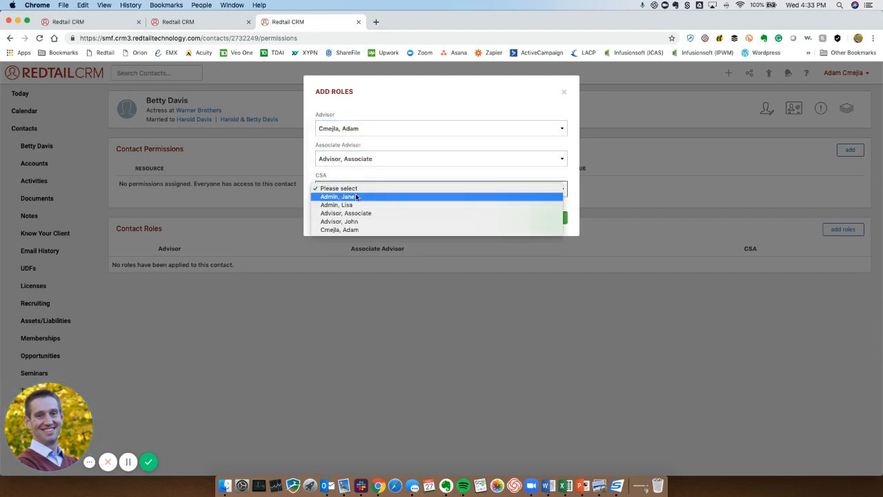
{"action": "left_click", "coordinate": [356, 197]}
{"action": "left_click", "coordinate": [546, 218]}
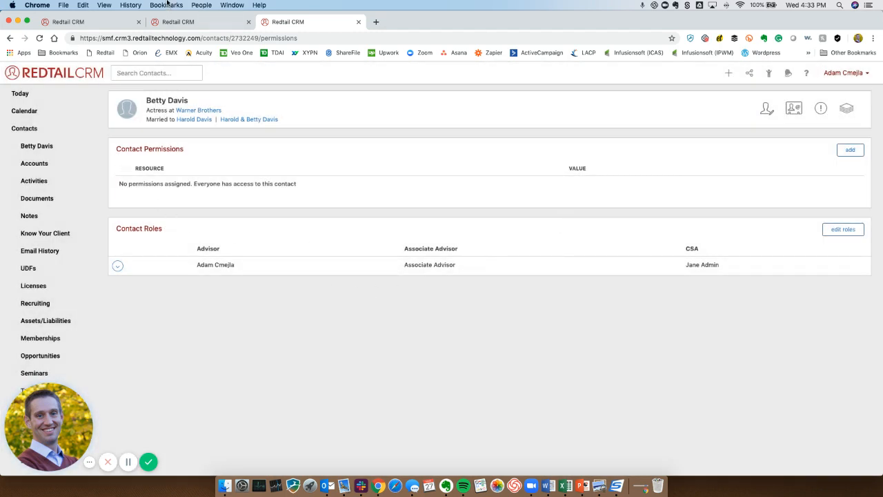
Duplicate the contact's browser tab, list all contacts there and select every contact in the database.
{"action": "left_click", "coordinate": [141, 26]}
{"action": "left_click", "coordinate": [167, 26]}
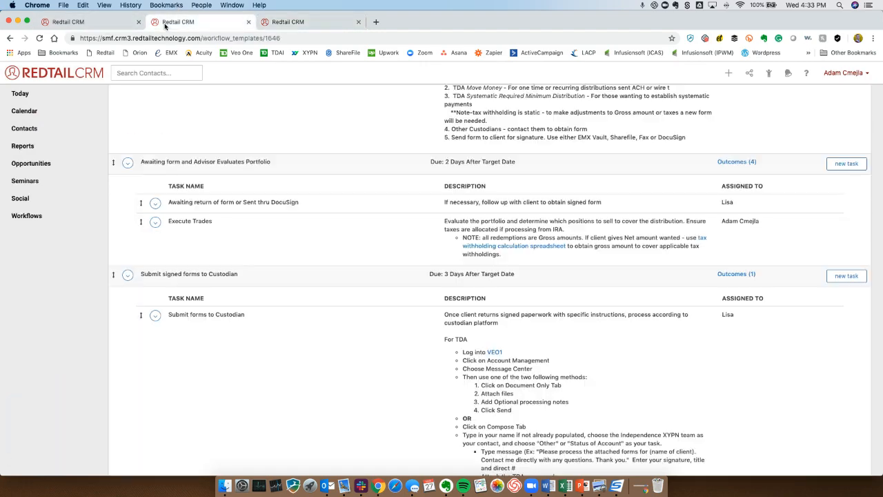
{"action": "left_click", "coordinate": [301, 23]}
{"action": "right_click", "coordinate": [301, 23]}
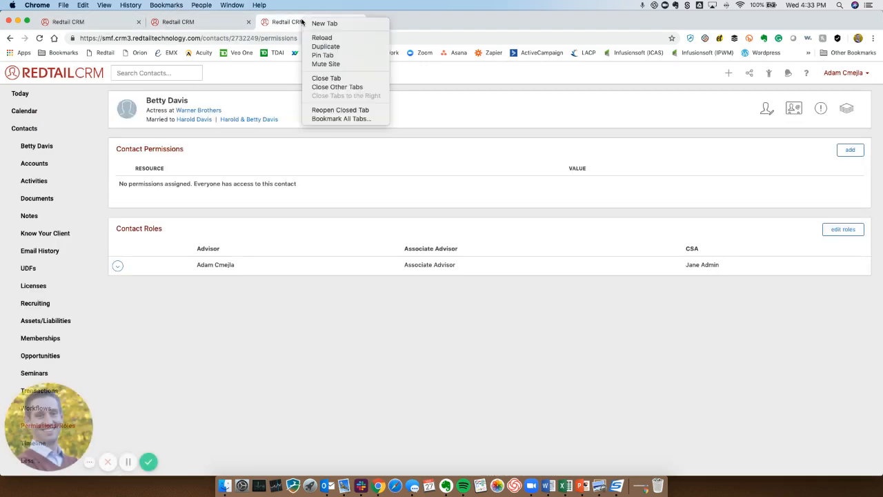
{"action": "left_click", "coordinate": [326, 45]}
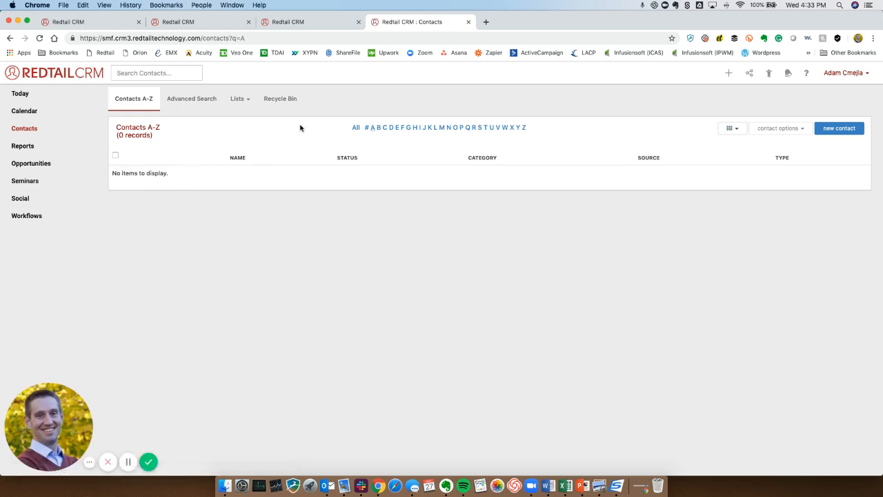
{"action": "left_click", "coordinate": [356, 129]}
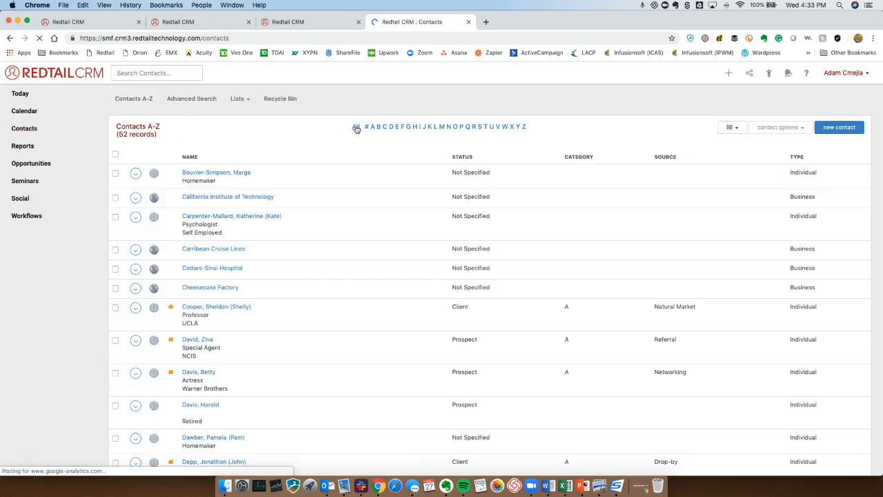
{"action": "left_click", "coordinate": [115, 155]}
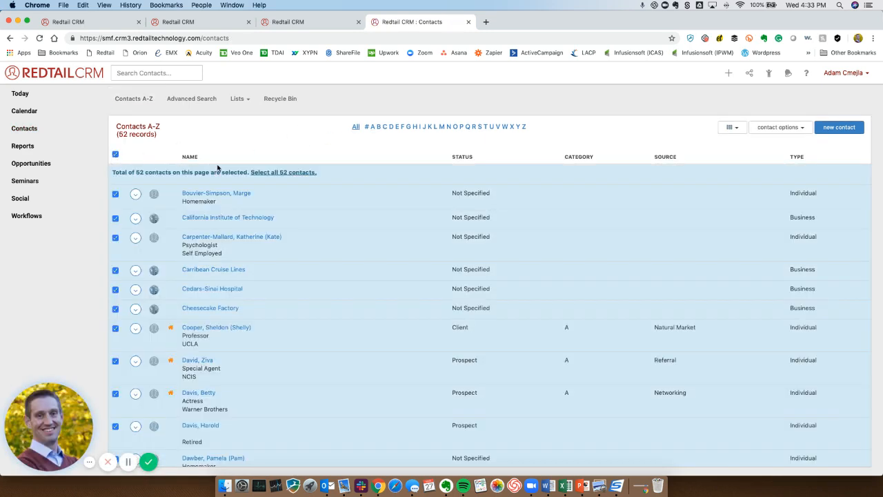
{"action": "left_click", "coordinate": [276, 174]}
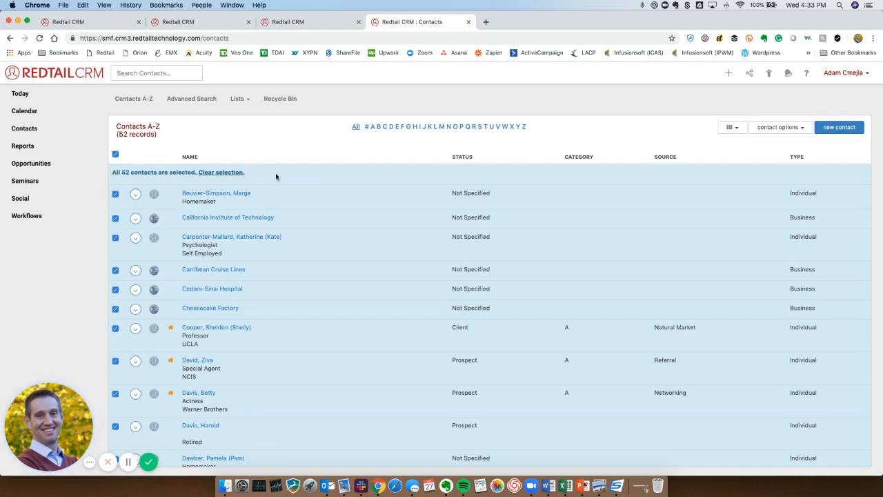
Start a bulk Role Assignment for the selected contacts and inspect the choices for the Advisor role.
{"action": "left_click", "coordinate": [777, 128]}
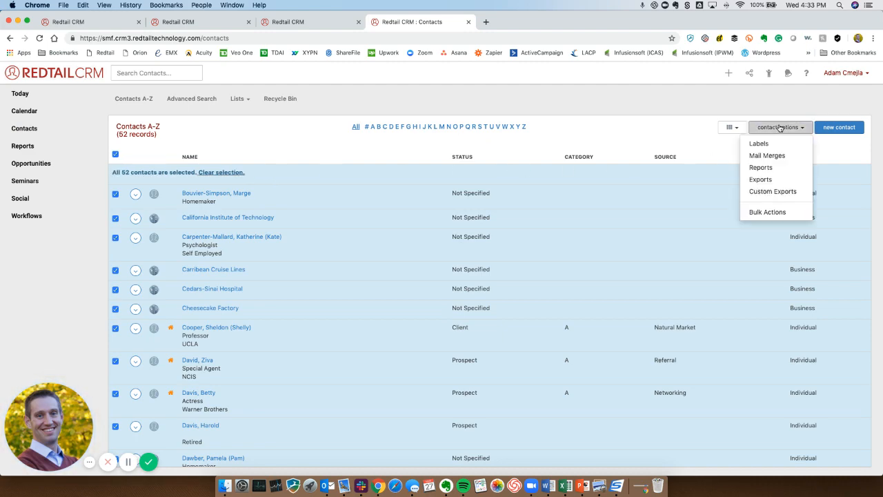
{"action": "left_click", "coordinate": [767, 211]}
{"action": "scroll", "coordinate": [440, 311], "scroll_direction": "down", "scroll_amount": 3}
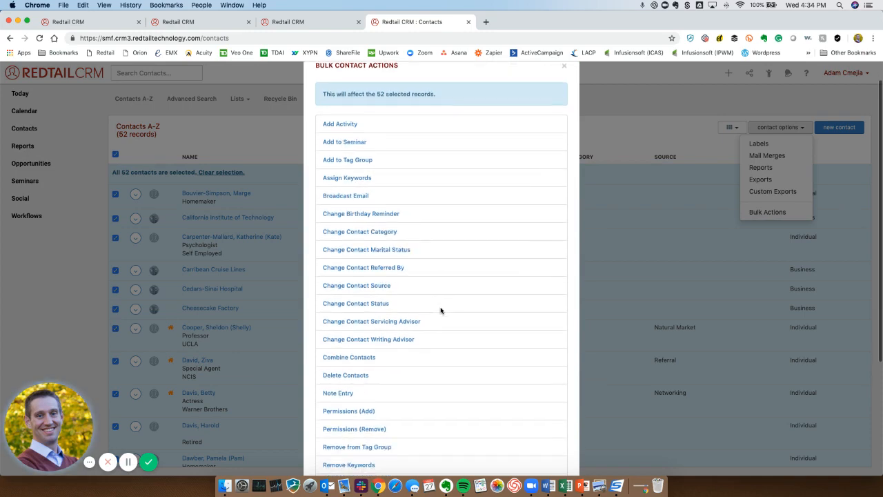
{"action": "scroll", "coordinate": [441, 311], "scroll_direction": "down", "scroll_amount": 8}
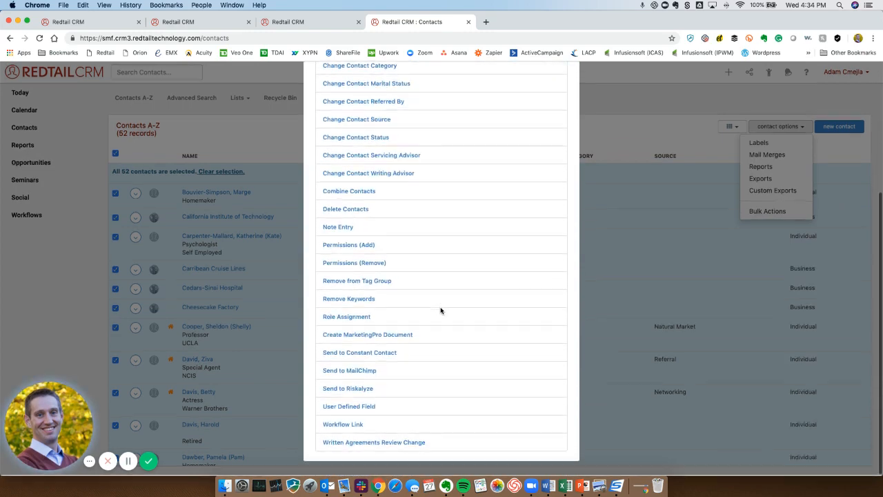
{"action": "scroll", "coordinate": [441, 310], "scroll_direction": "up", "scroll_amount": 2}
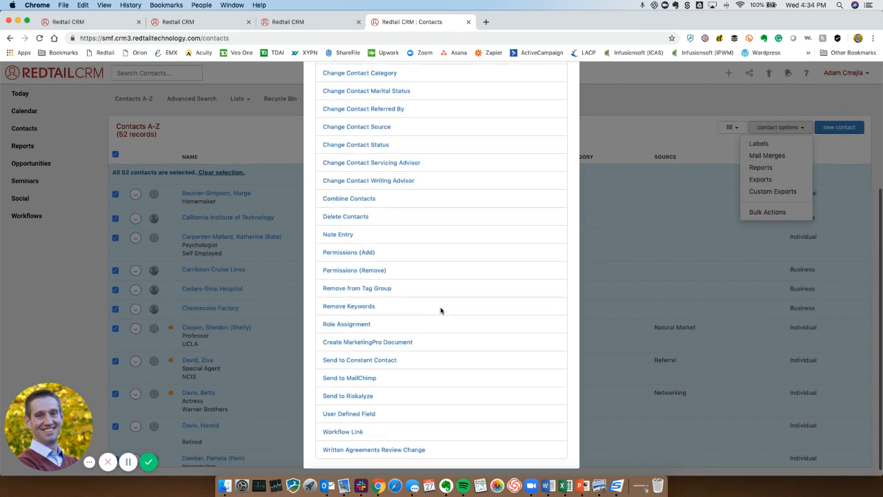
{"action": "scroll", "coordinate": [440, 311], "scroll_direction": "up", "scroll_amount": 1}
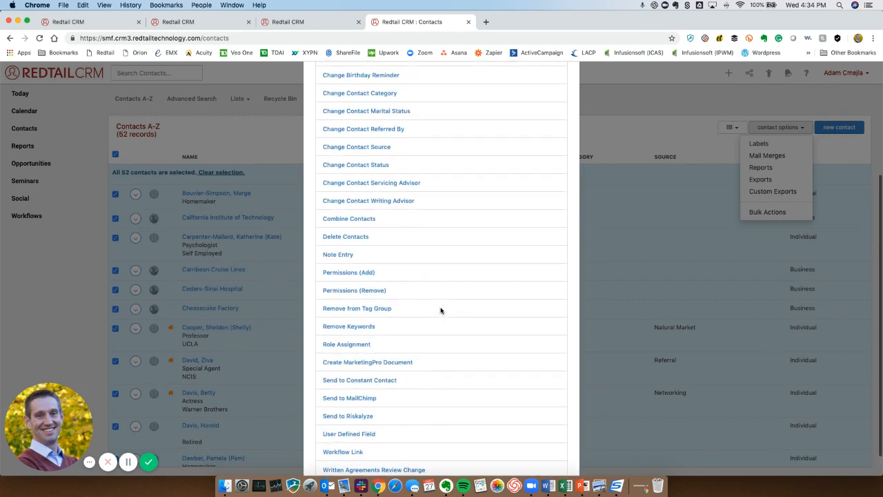
{"action": "left_click", "coordinate": [348, 346]}
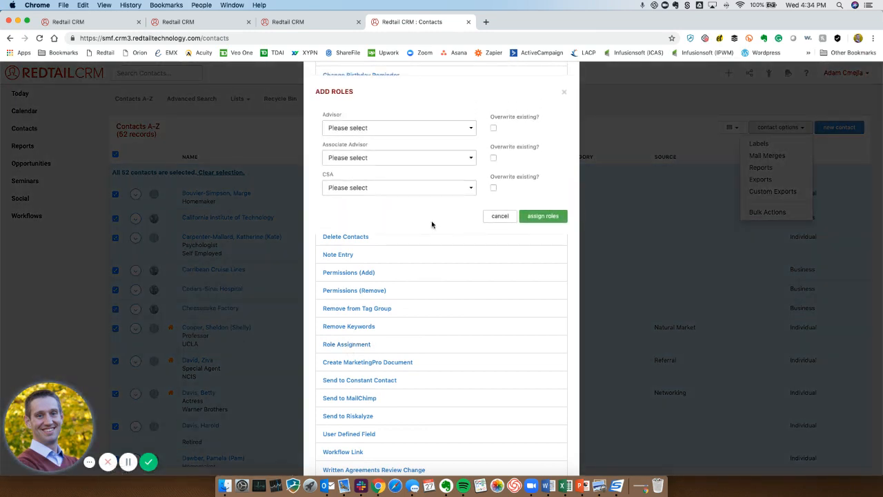
{"action": "left_click", "coordinate": [375, 128]}
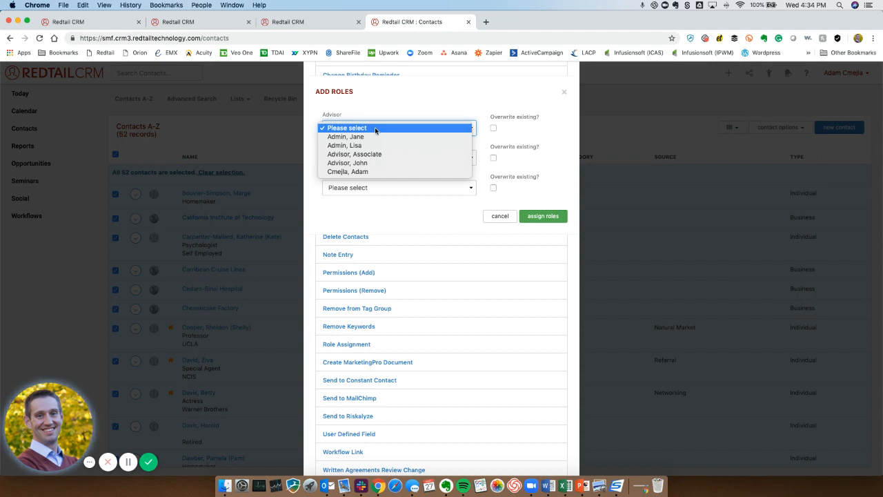
{"action": "left_click", "coordinate": [408, 108]}
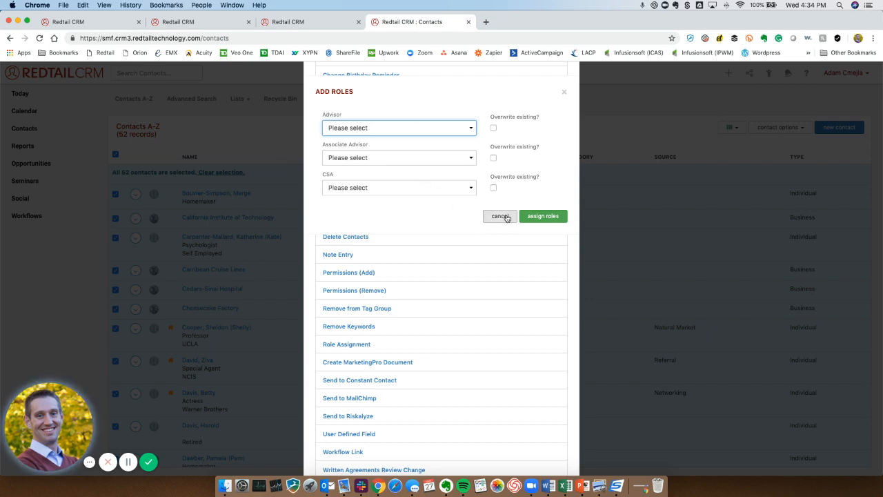
Bulk-assign the account owner as Advisor, the associate advisor user as Associate Advisor and the second listed admin as CSA, overwriting all existing roles.
{"action": "left_click", "coordinate": [393, 129]}
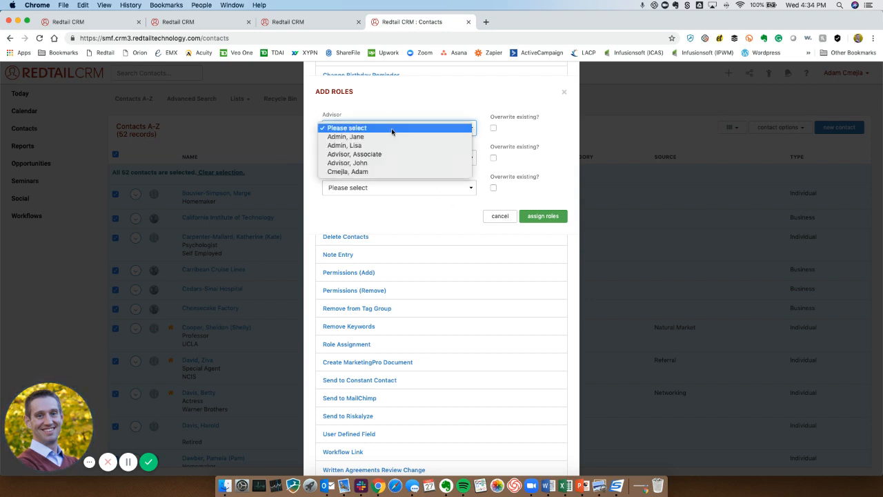
{"action": "left_click", "coordinate": [392, 172]}
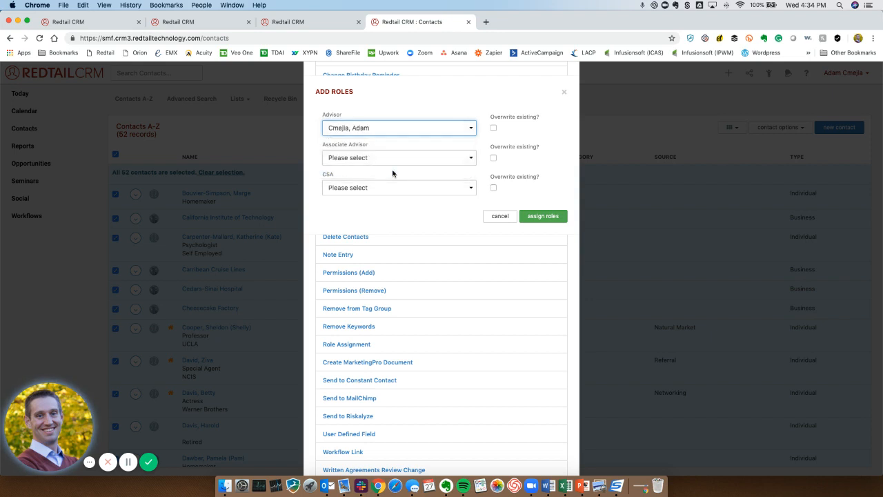
{"action": "left_click", "coordinate": [387, 159]}
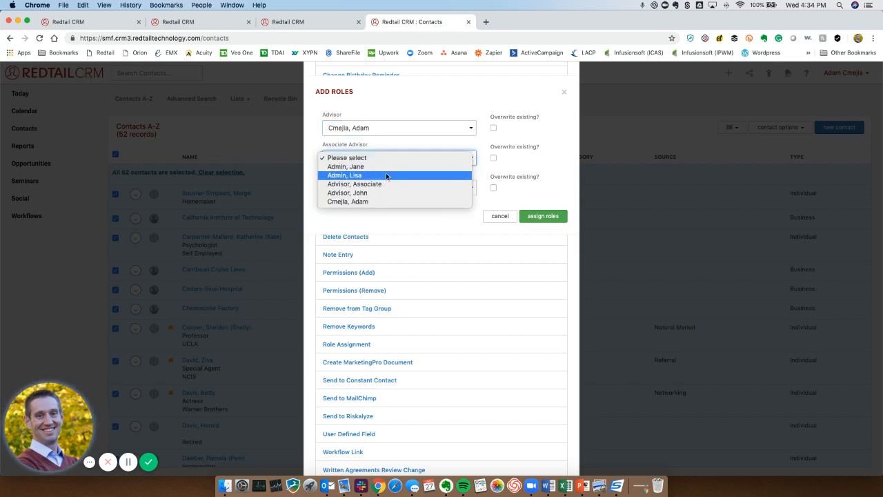
{"action": "left_click", "coordinate": [385, 183]}
{"action": "left_click", "coordinate": [379, 187]}
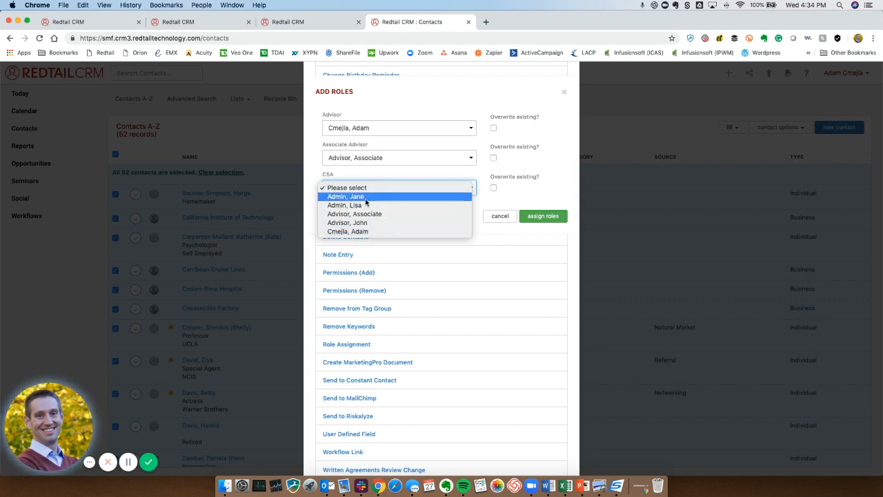
{"action": "left_click", "coordinate": [374, 204]}
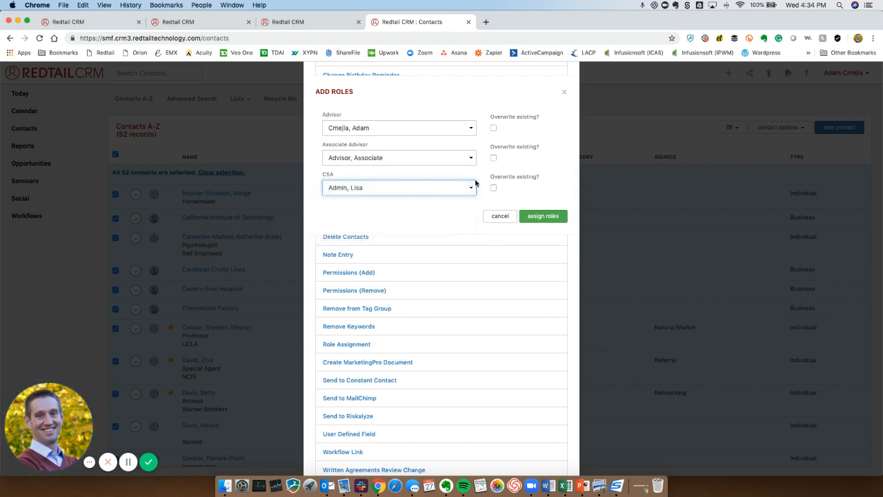
{"action": "left_click", "coordinate": [494, 129]}
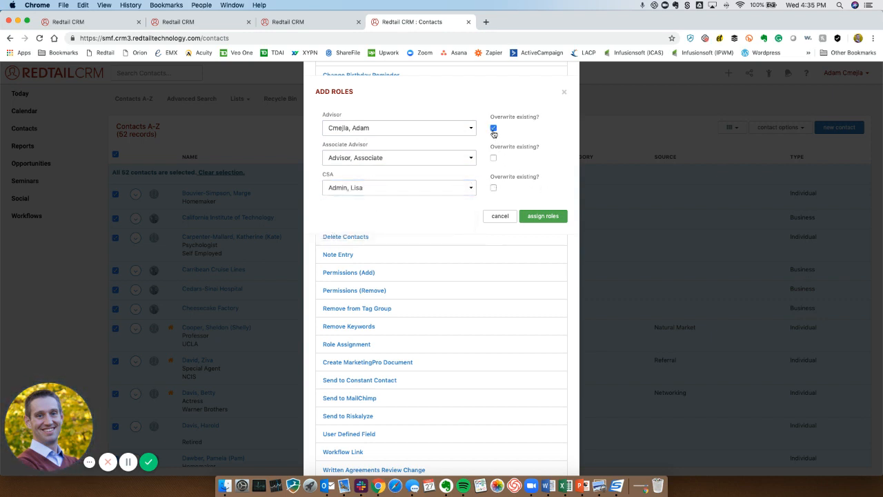
{"action": "left_click", "coordinate": [493, 158]}
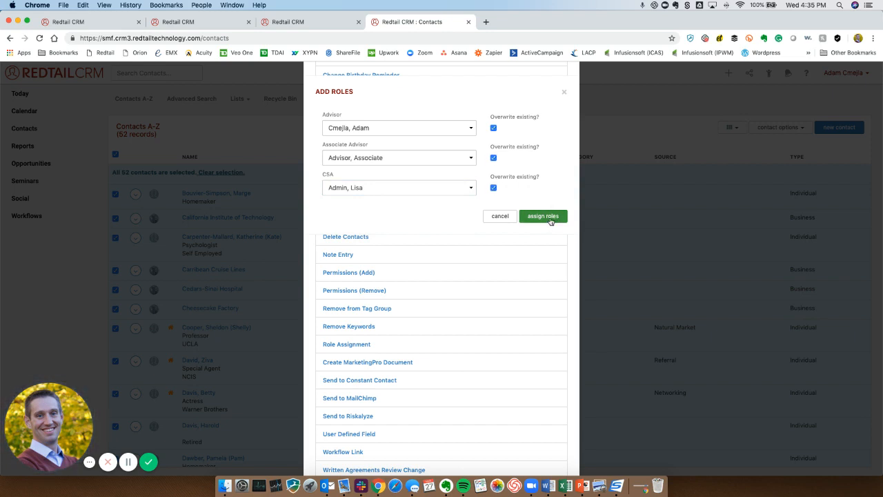
{"action": "left_click", "coordinate": [550, 218]}
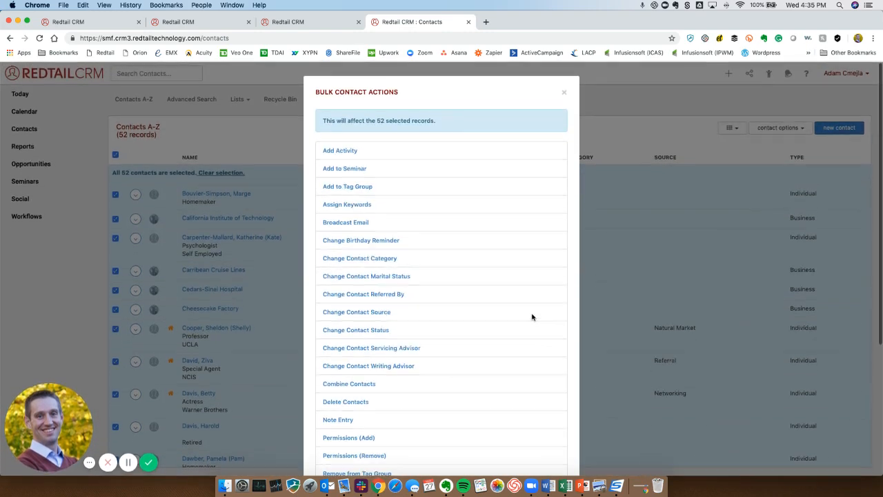
{"action": "left_click", "coordinate": [564, 95]}
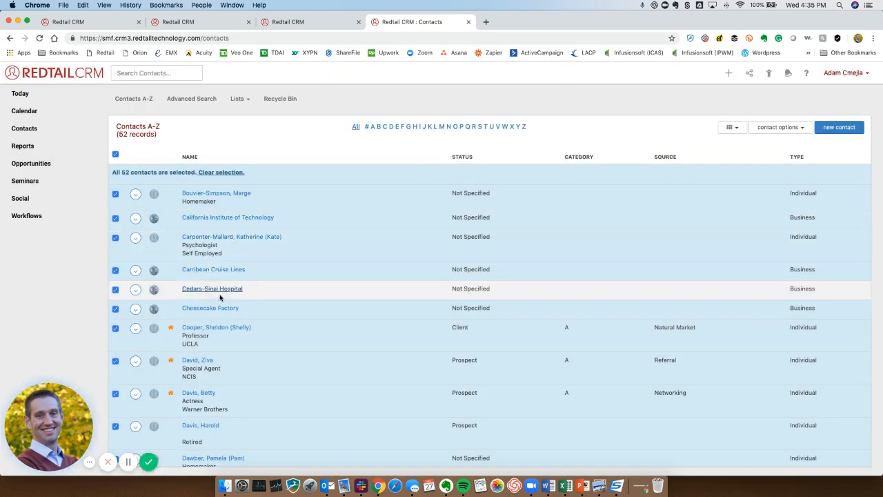
Open the Permissions/Roles page of the special agent contact at NCIS to check its assigned contact roles.
{"action": "left_click", "coordinate": [205, 360]}
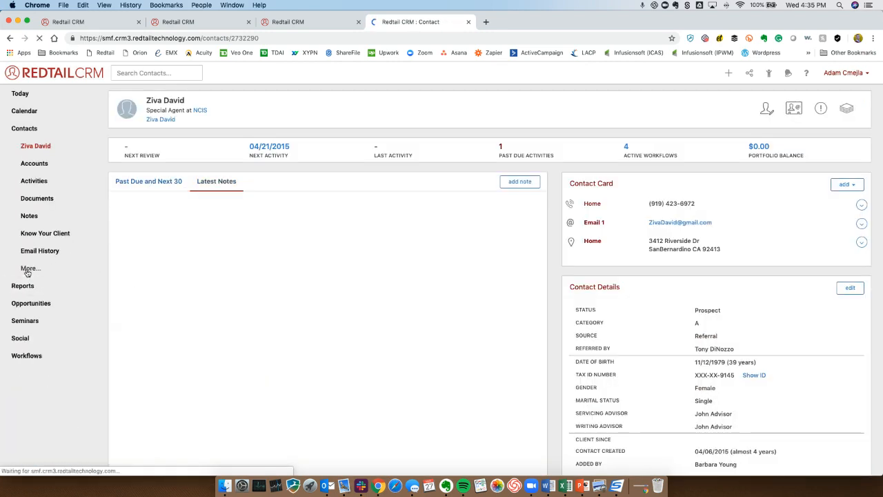
{"action": "left_click", "coordinate": [52, 268]}
{"action": "scroll", "coordinate": [40, 338], "scroll_direction": "down", "scroll_amount": 2}
{"action": "scroll", "coordinate": [40, 345], "scroll_direction": "down", "scroll_amount": 2}
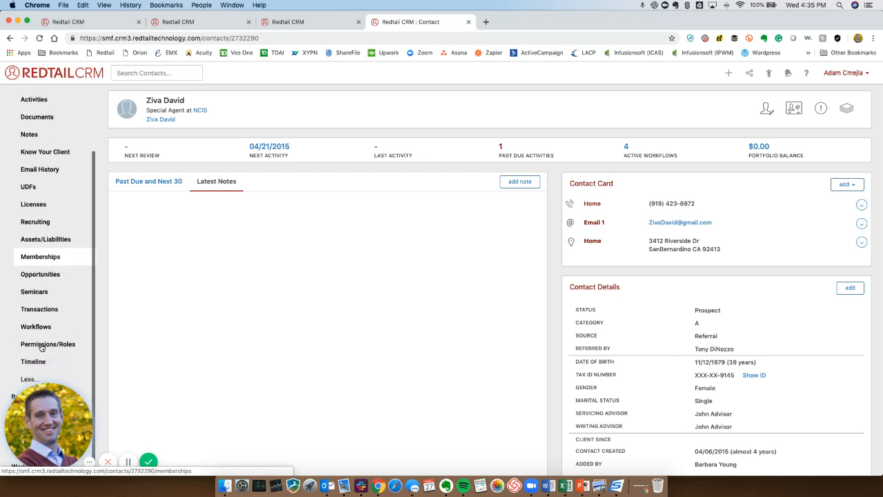
{"action": "left_click", "coordinate": [43, 329]}
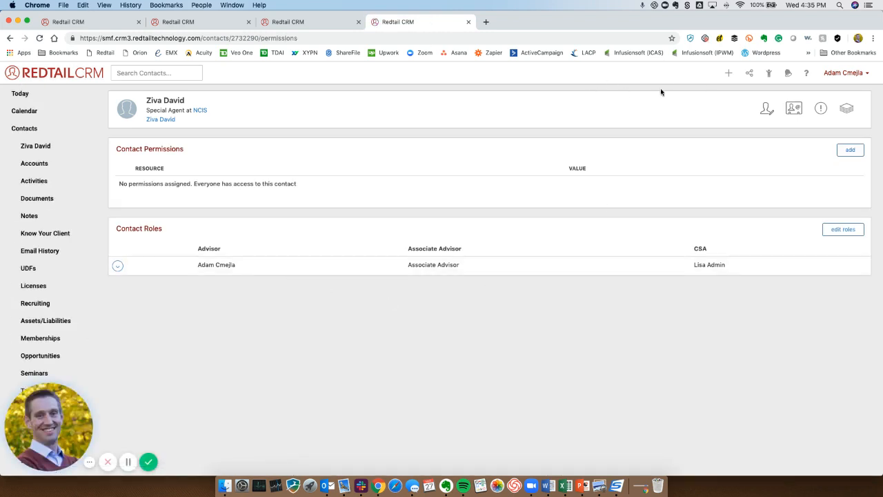
In the brokerage distribution workflow template, reassign the "Pre-populate forms and send to client for signature" task to the CSA role.
{"action": "left_click", "coordinate": [296, 23]}
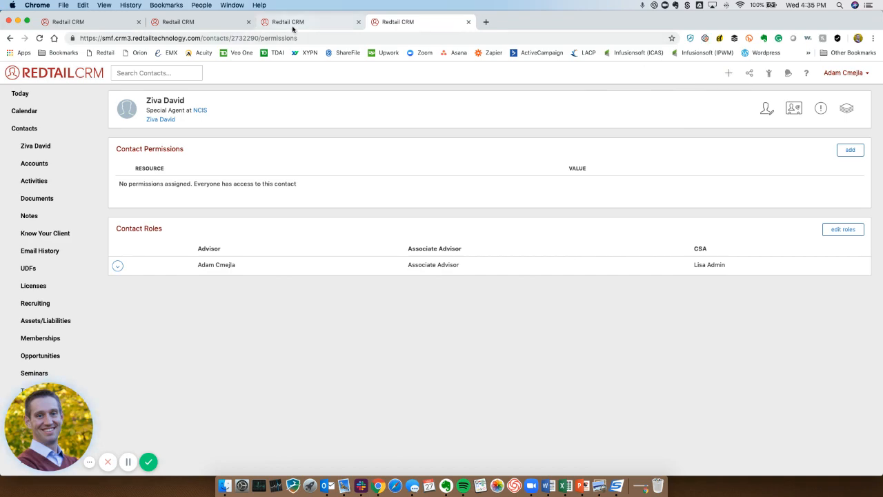
{"action": "left_click", "coordinate": [240, 28]}
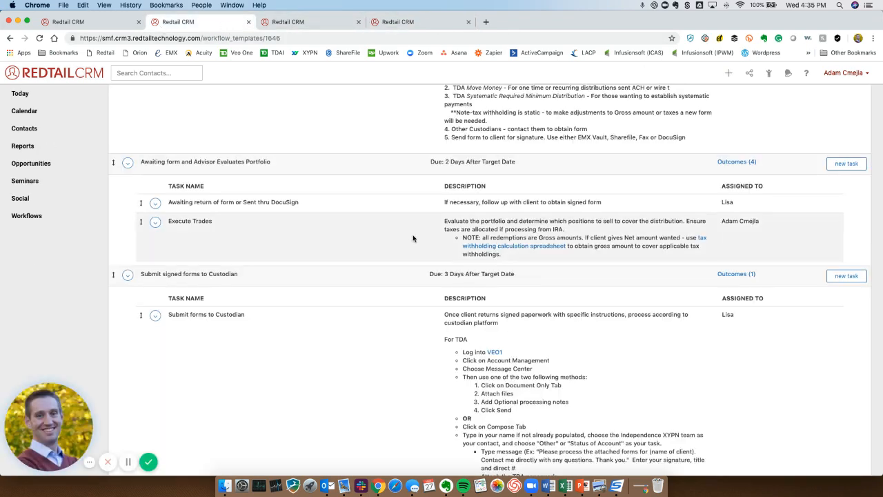
{"action": "scroll", "coordinate": [413, 238], "scroll_direction": "up", "scroll_amount": 1}
{"action": "scroll", "coordinate": [413, 238], "scroll_direction": "up", "scroll_amount": 5}
{"action": "scroll", "coordinate": [412, 238], "scroll_direction": "down", "scroll_amount": 1}
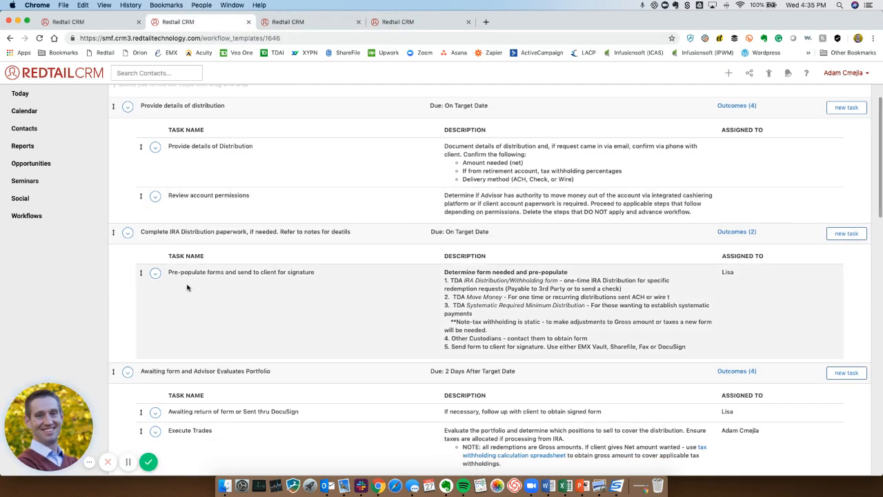
{"action": "left_click", "coordinate": [155, 273]}
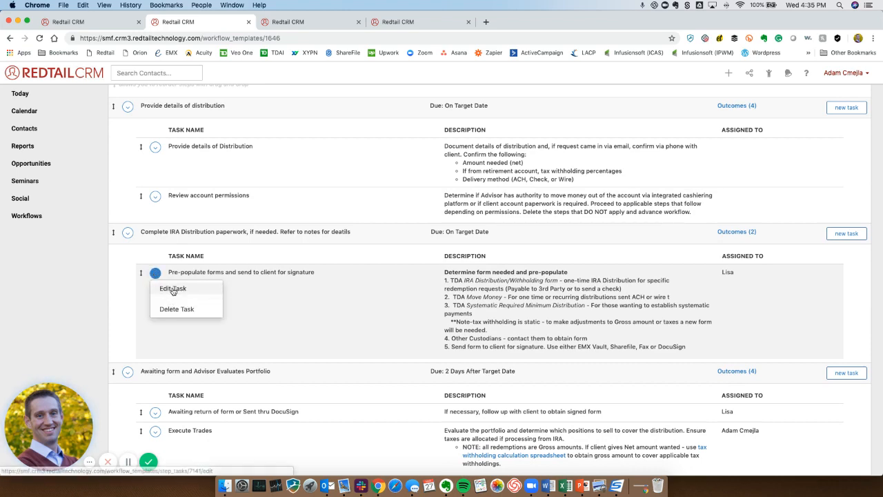
{"action": "left_click", "coordinate": [173, 291]}
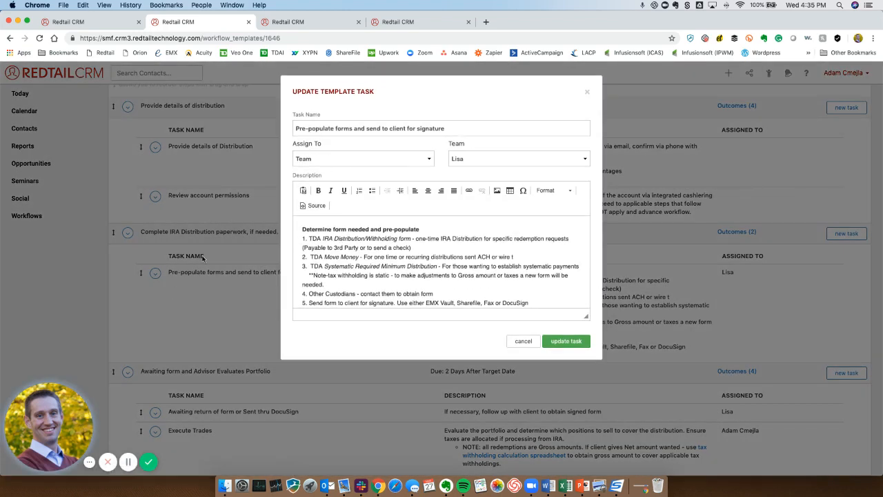
{"action": "left_click", "coordinate": [310, 160]}
{"action": "left_click", "coordinate": [307, 170]}
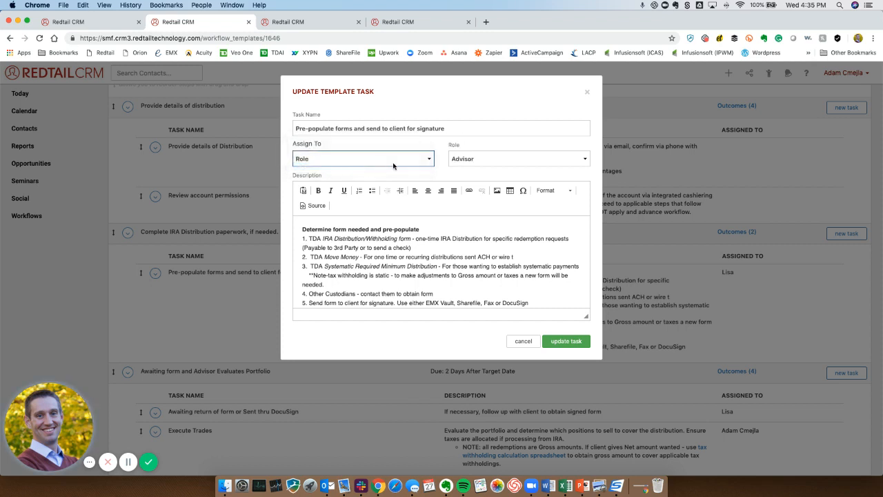
{"action": "left_click", "coordinate": [484, 158]}
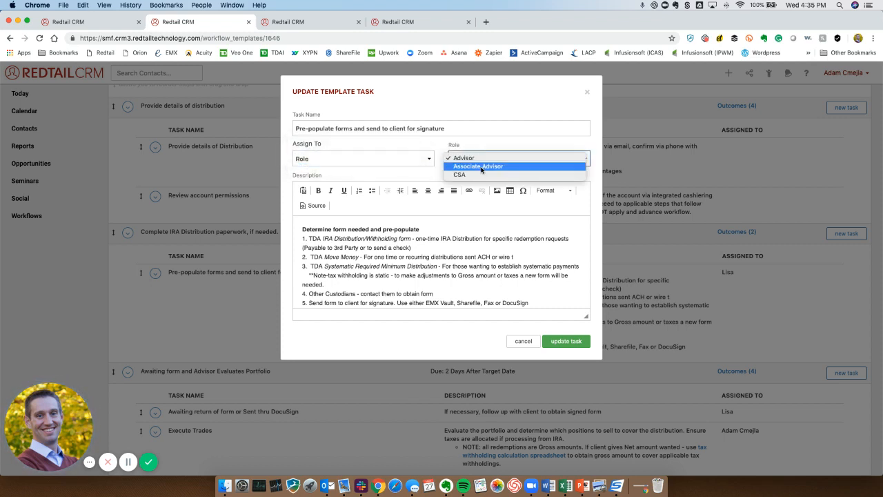
{"action": "left_click", "coordinate": [473, 174]}
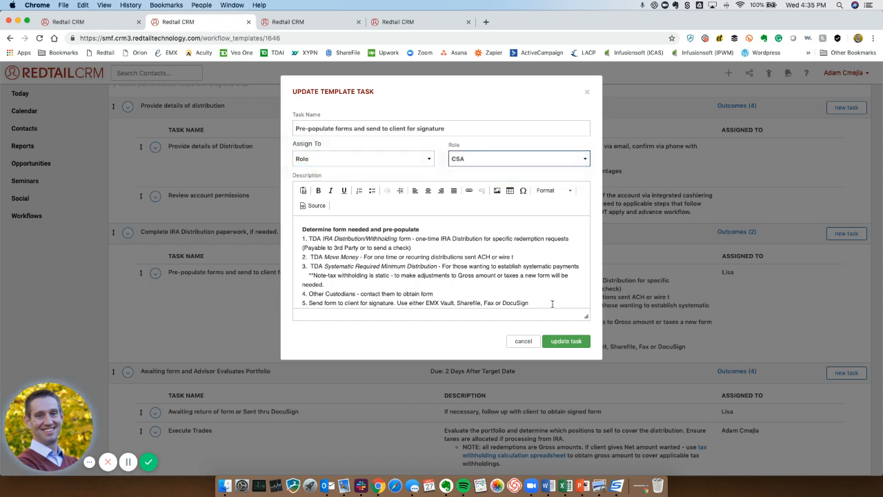
{"action": "left_click", "coordinate": [559, 341]}
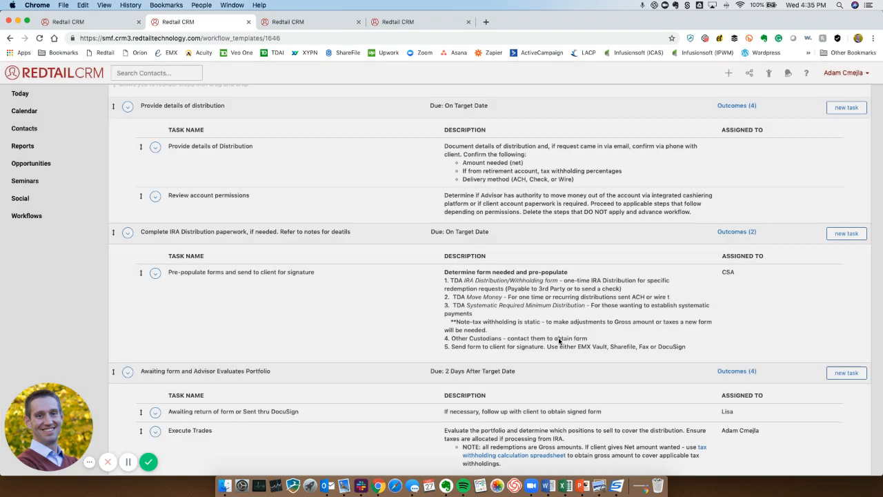
Compare the CSA role assignment of the Warner Brothers actress contact with that of the NCIS special agent contact.
{"action": "left_click", "coordinate": [738, 274]}
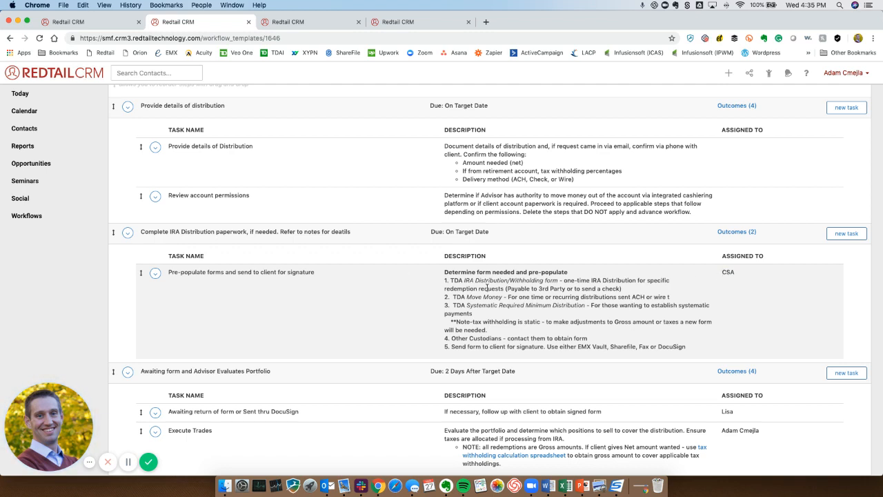
{"action": "left_click", "coordinate": [93, 24]}
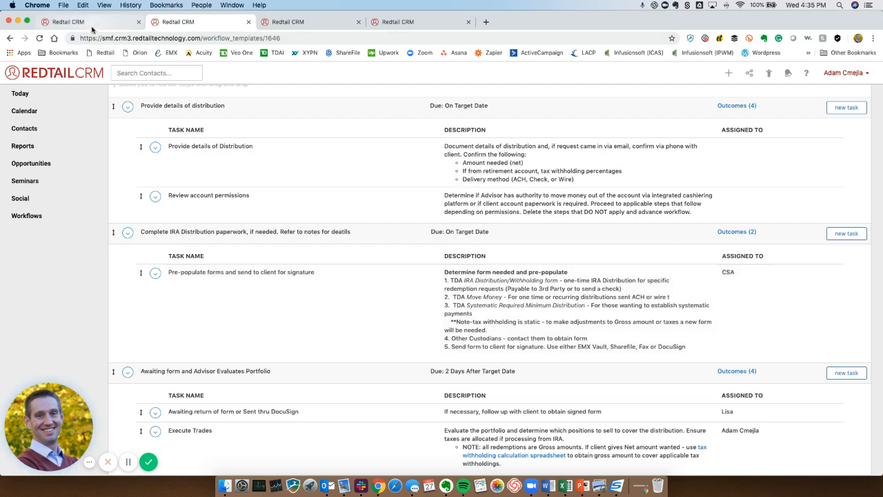
{"action": "left_click", "coordinate": [310, 25]}
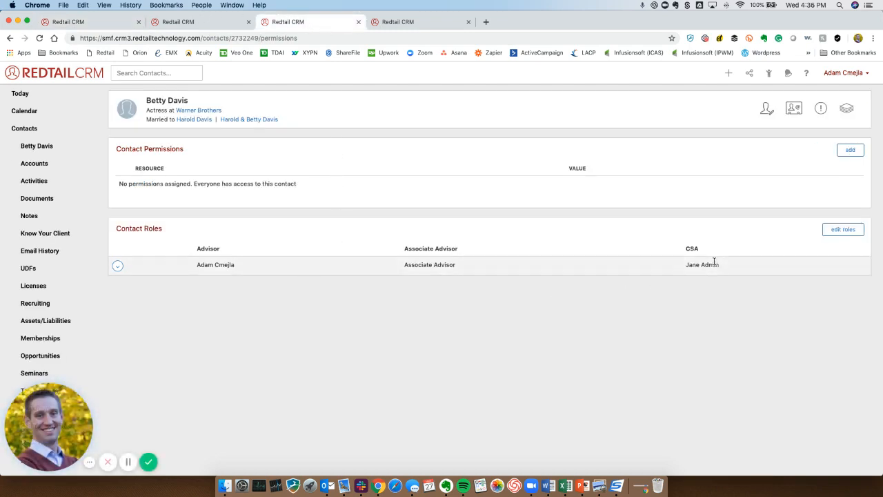
{"action": "left_click_drag", "start_coordinate": [724, 269], "coordinate": [681, 270]}
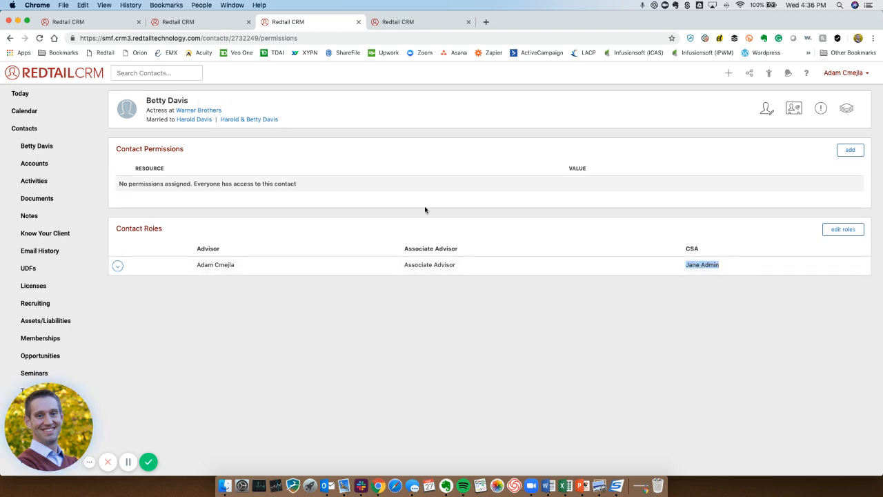
{"action": "left_click", "coordinate": [399, 23]}
Clone the "Client Account Service - Distribution from Brokerage Account" workflow template from the template list.
{"action": "left_click", "coordinate": [227, 22]}
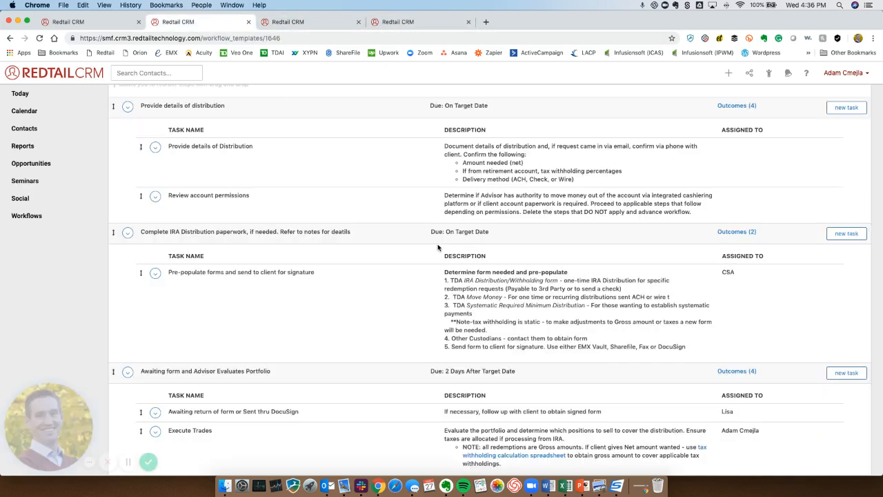
{"action": "scroll", "coordinate": [438, 245], "scroll_direction": "up", "scroll_amount": 2}
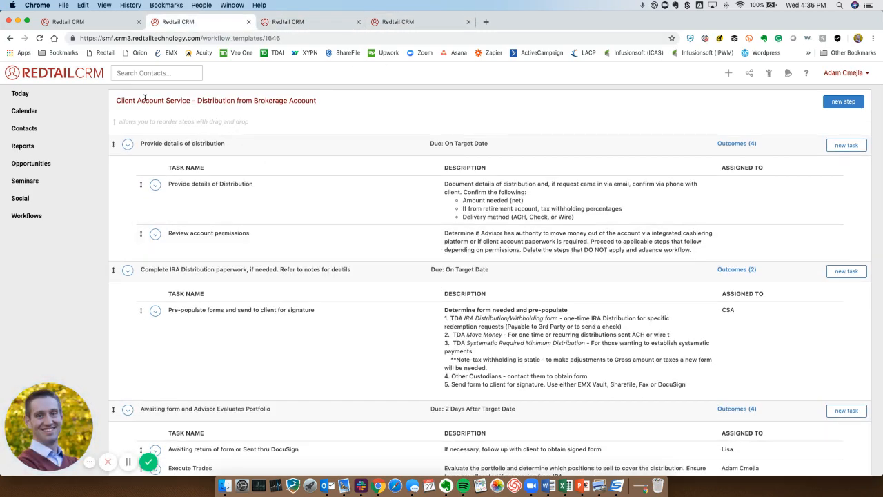
{"action": "left_click_drag", "start_coordinate": [146, 100], "coordinate": [335, 103]}
{"action": "left_click", "coordinate": [368, 113]}
{"action": "left_click", "coordinate": [10, 38]}
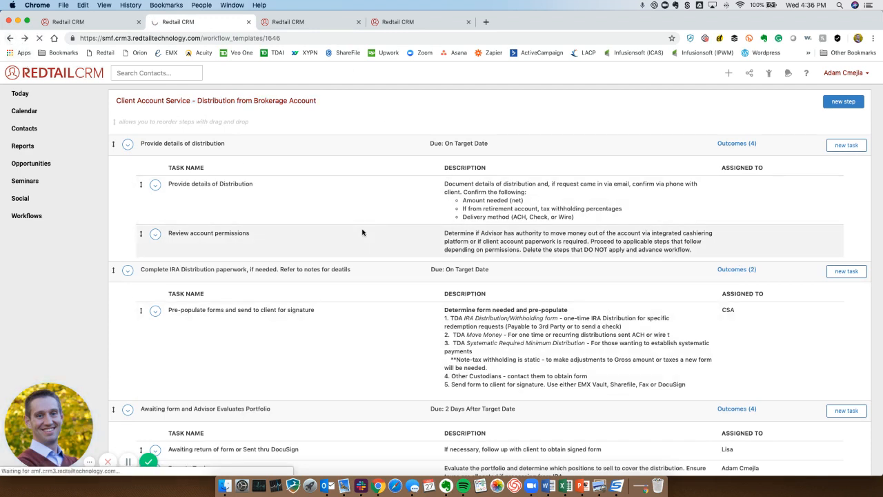
{"action": "scroll", "coordinate": [371, 335], "scroll_direction": "down", "scroll_amount": 3}
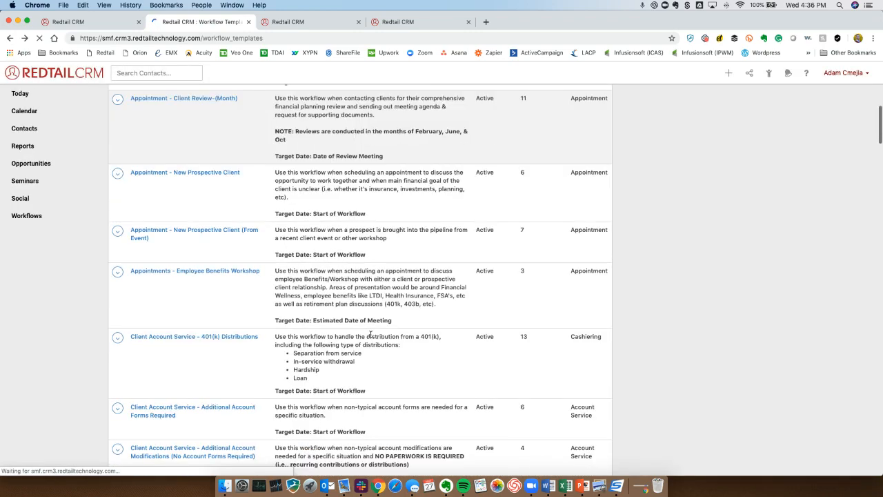
{"action": "scroll", "coordinate": [371, 334], "scroll_direction": "down", "scroll_amount": 5}
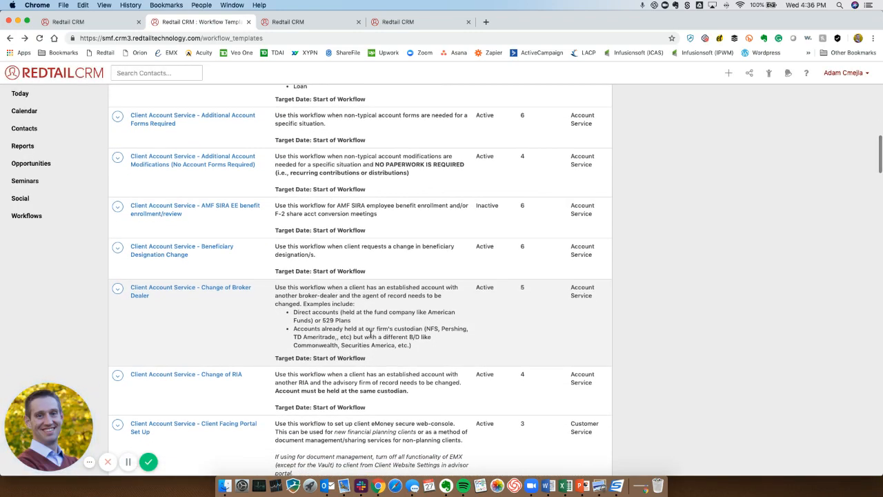
{"action": "scroll", "coordinate": [371, 335], "scroll_direction": "down", "scroll_amount": 6}
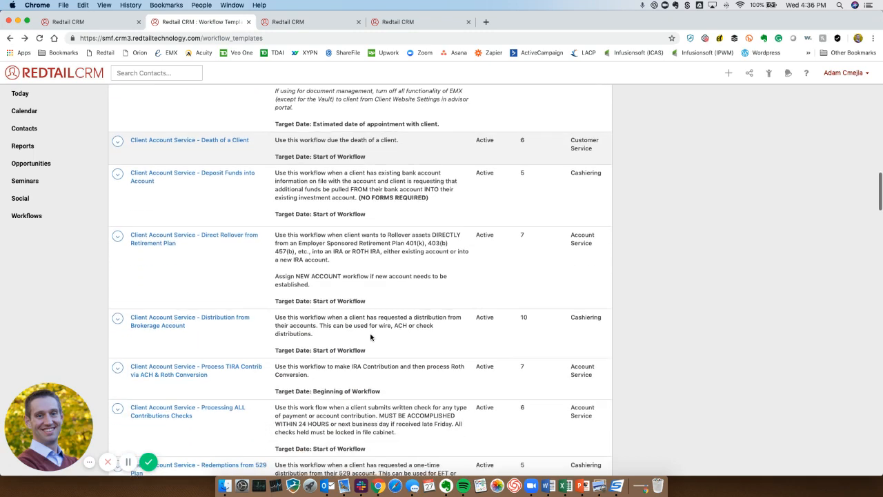
{"action": "scroll", "coordinate": [370, 337], "scroll_direction": "down", "scroll_amount": 1}
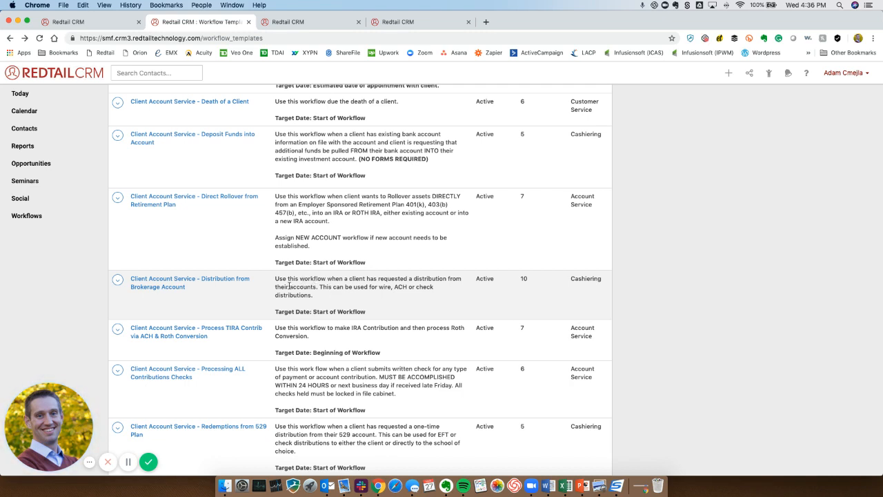
{"action": "left_click", "coordinate": [118, 279]}
{"action": "left_click", "coordinate": [134, 307]}
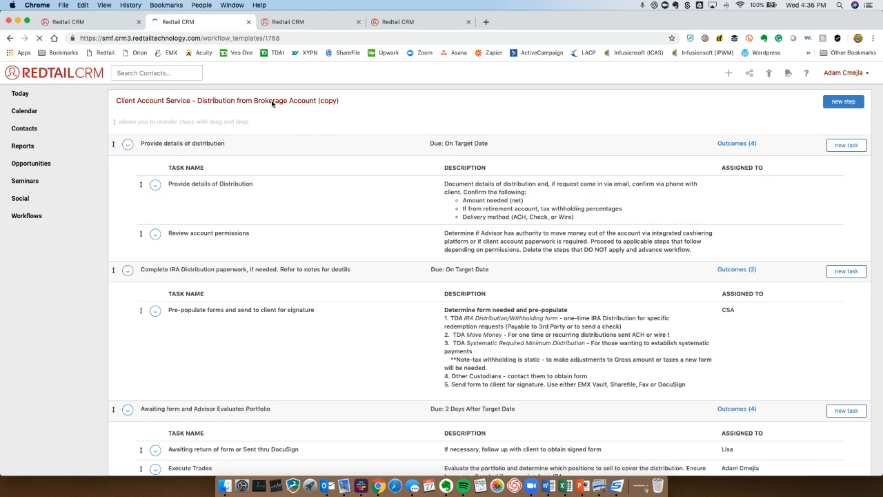
Rename the cloned template "1. Client Account Service - Distribution from Brokerage Account (ICAS)" and reload the template list.
{"action": "left_click", "coordinate": [10, 40]}
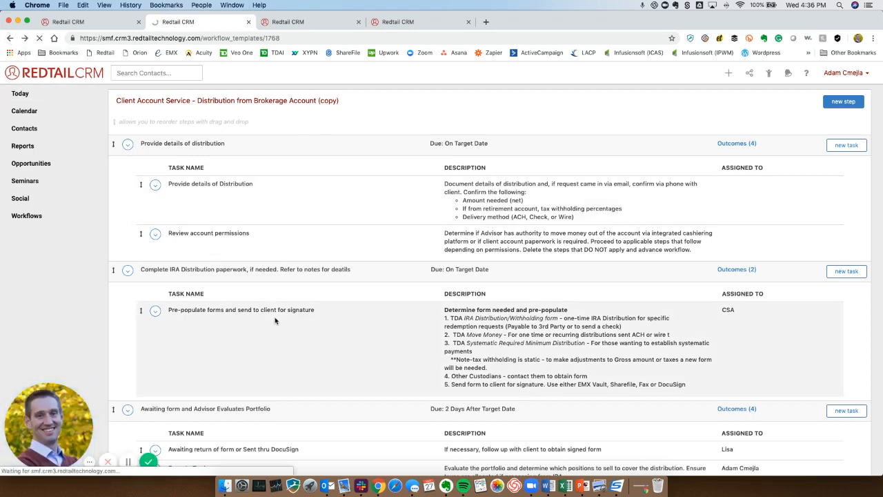
{"action": "scroll", "coordinate": [274, 319], "scroll_direction": "down", "scroll_amount": 5}
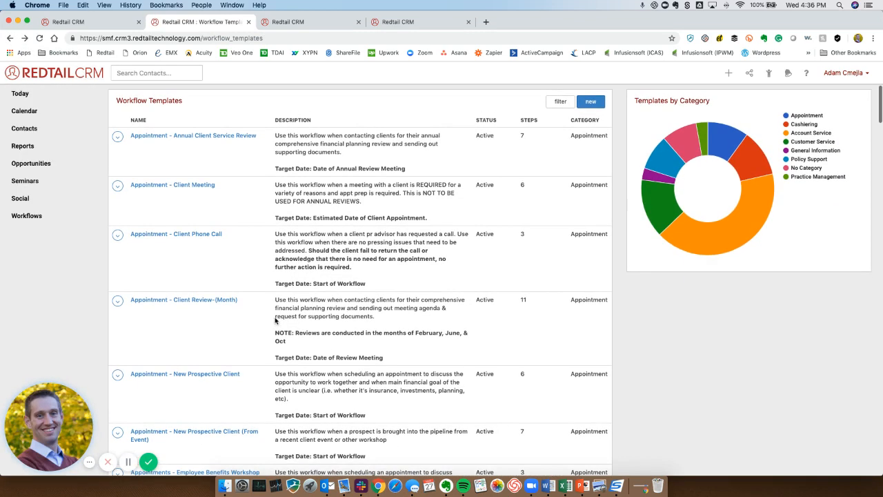
{"action": "scroll", "coordinate": [274, 319], "scroll_direction": "up", "scroll_amount": 5}
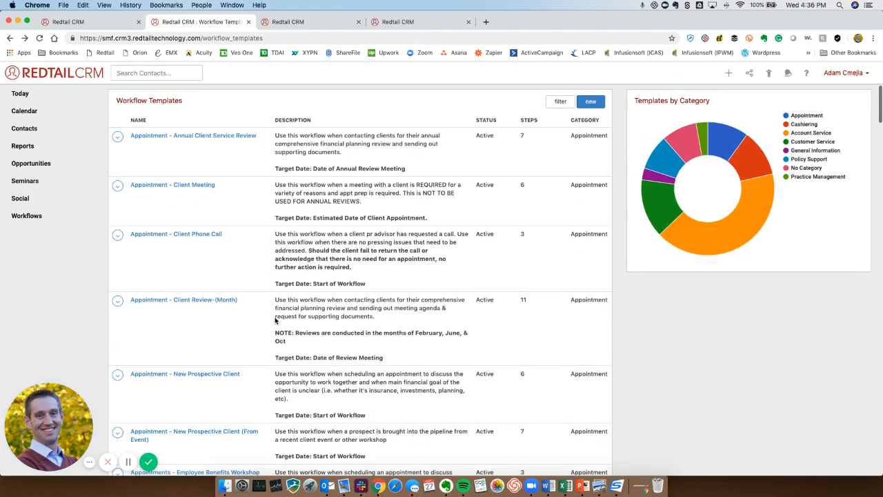
{"action": "scroll", "coordinate": [275, 320], "scroll_direction": "down", "scroll_amount": 15}
{"action": "scroll", "coordinate": [275, 319], "scroll_direction": "down", "scroll_amount": 9}
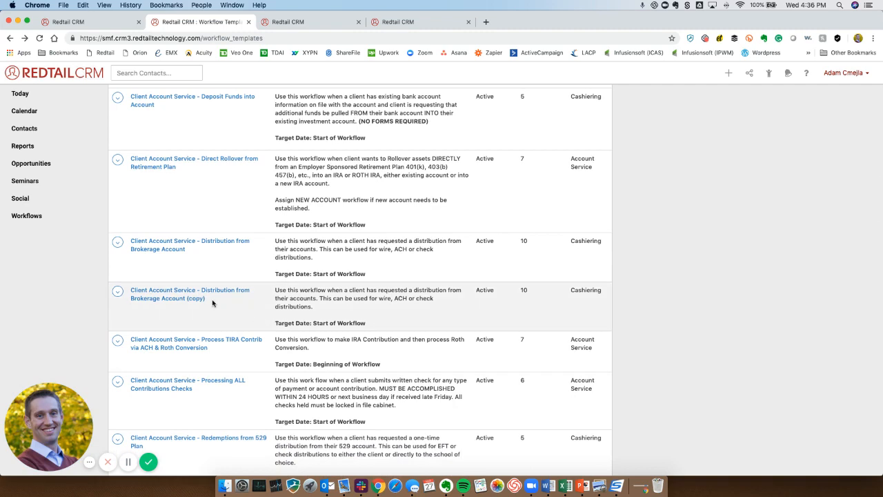
{"action": "left_click", "coordinate": [118, 292]}
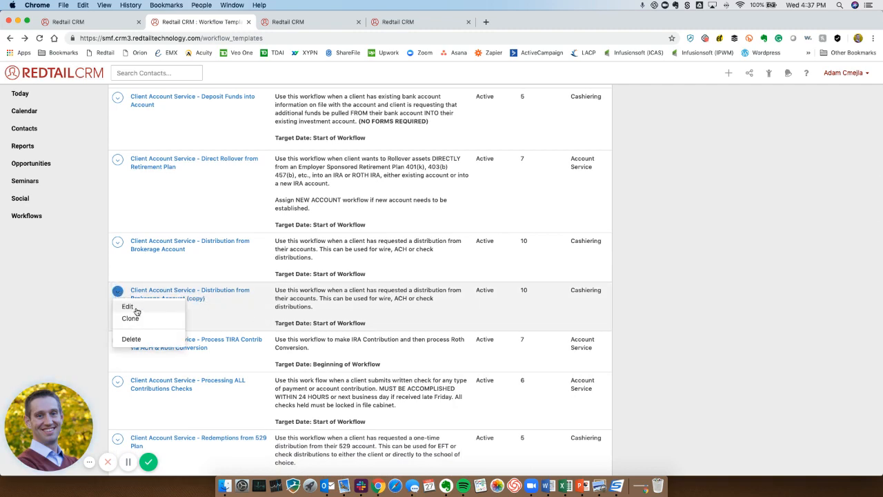
{"action": "left_click", "coordinate": [142, 307]}
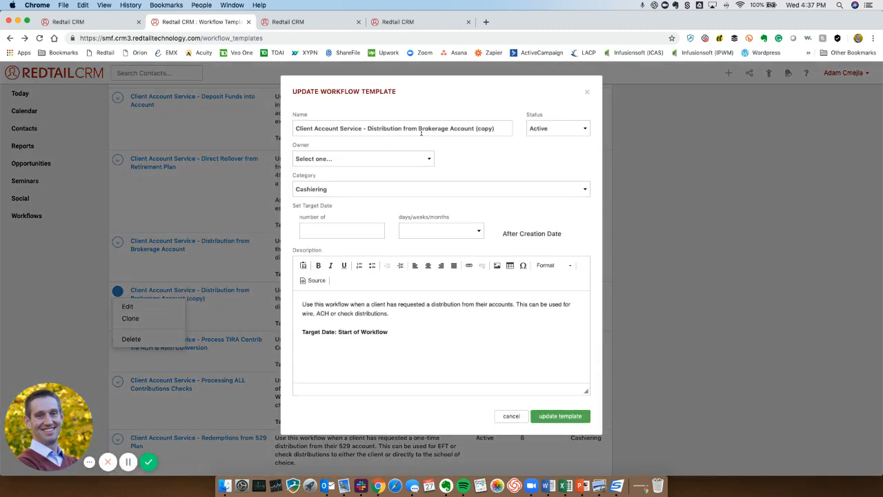
{"action": "left_click_drag", "start_coordinate": [497, 129], "coordinate": [476, 128]}
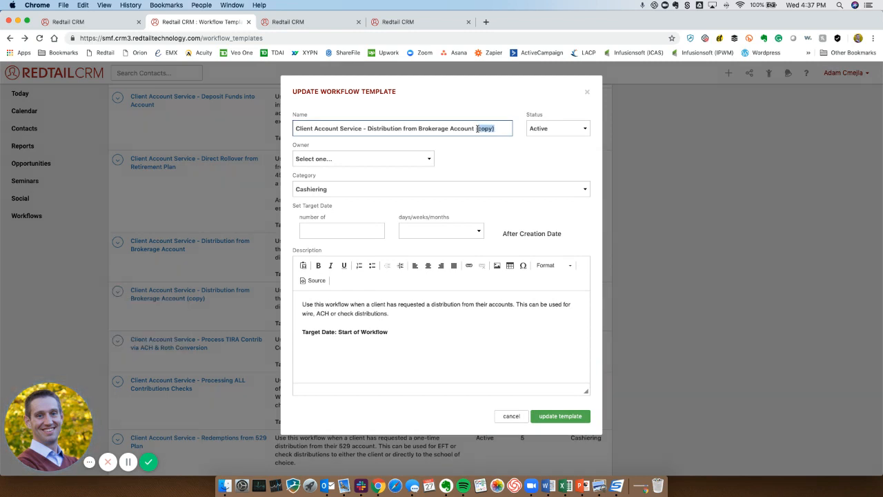
{"action": "type", "text": "ICAS"}
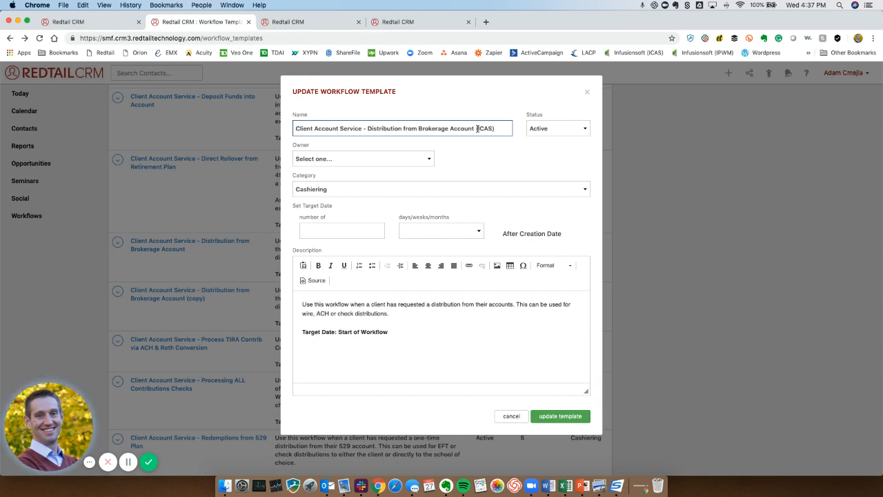
{"action": "key", "text": "super+Left"}
{"action": "type", "text": "1"}
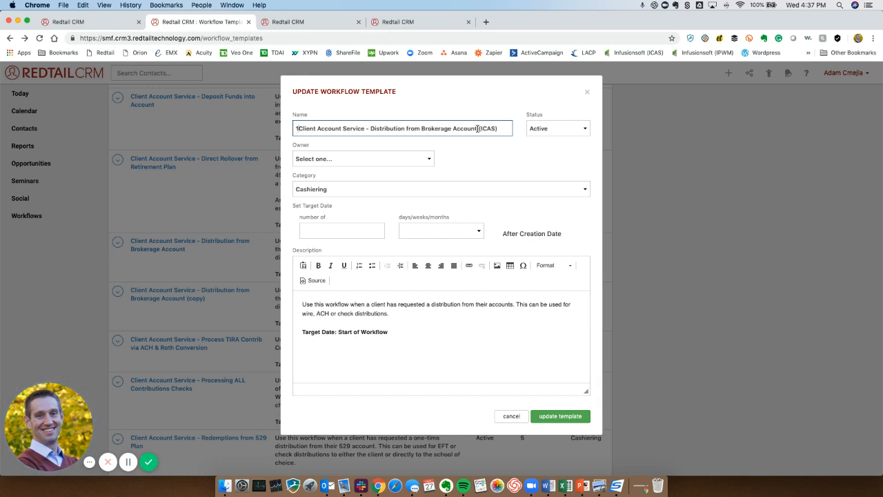
{"action": "type", "text": "."}
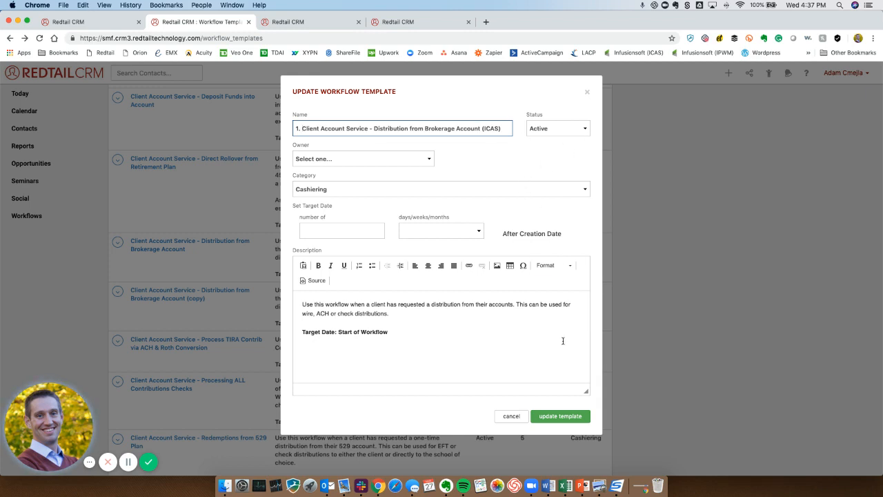
{"action": "left_click", "coordinate": [561, 417]}
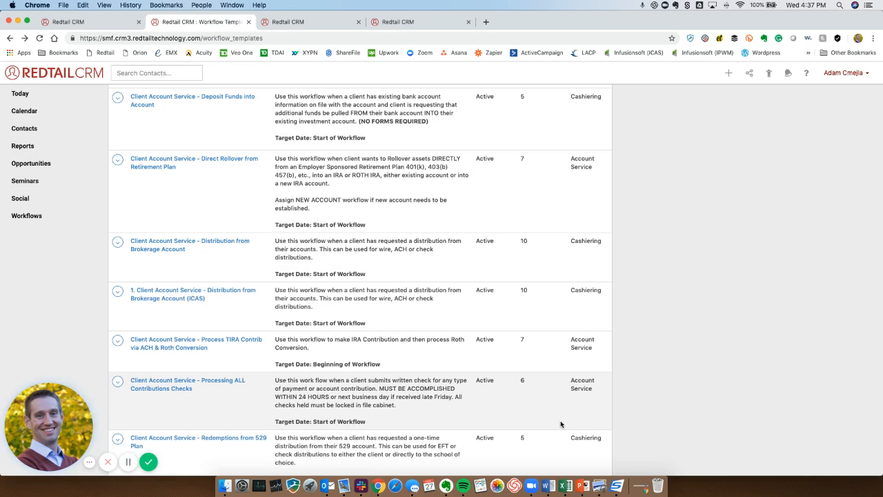
{"action": "left_click", "coordinate": [39, 38]}
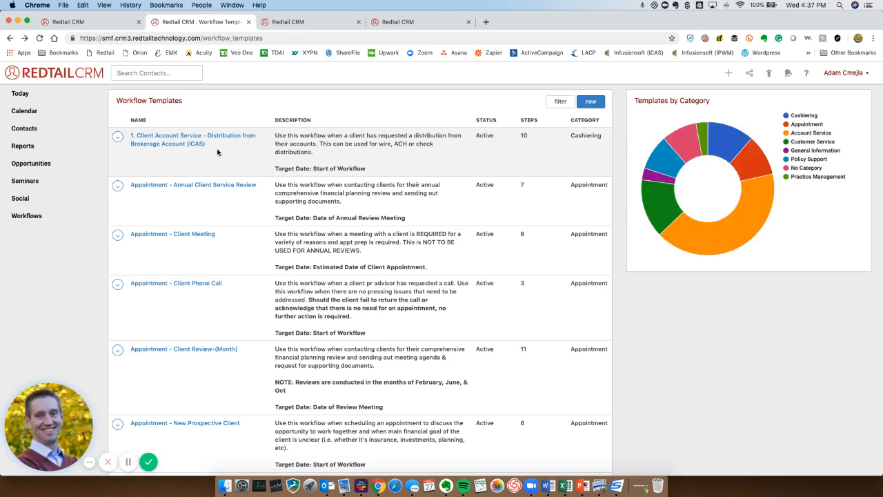
Start a new workflow for the Warner Brothers actress contact and check the available workflow templates for the ICAS brokerage distribution template.
{"action": "left_click", "coordinate": [271, 25]}
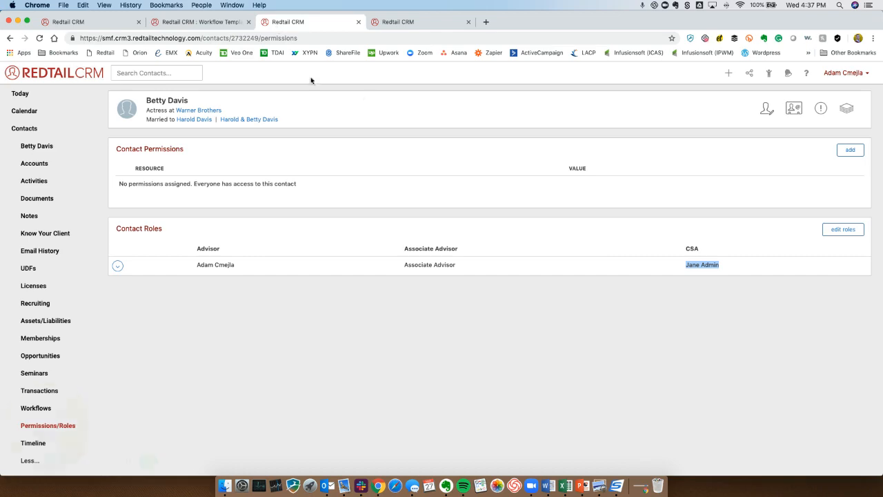
{"action": "left_click", "coordinate": [727, 72]}
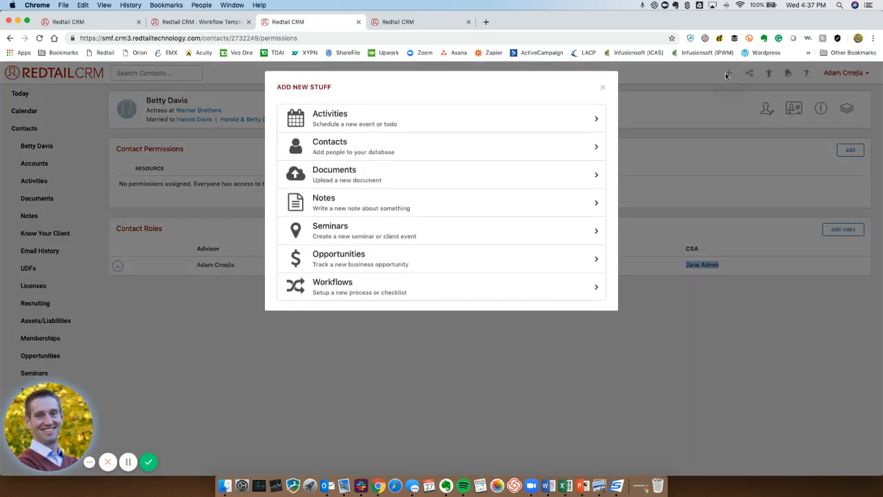
{"action": "left_click", "coordinate": [374, 291]}
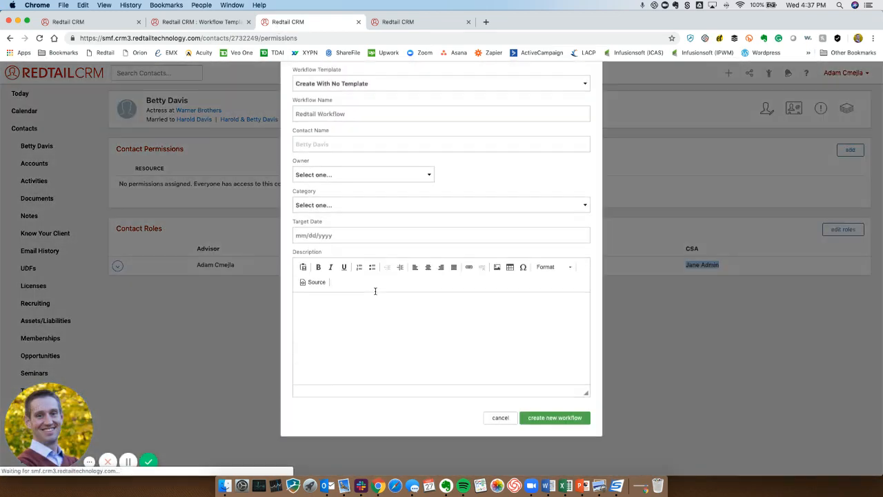
{"action": "left_click", "coordinate": [370, 130]}
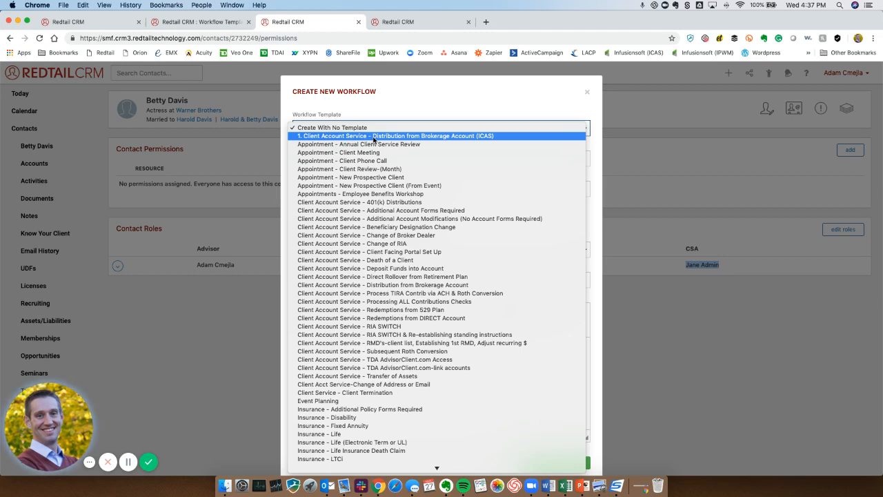
Return to the workflow template list and open "1. Client Account Service - Distribution from Brokerage Account (ICAS)".
{"action": "left_click", "coordinate": [221, 25]}
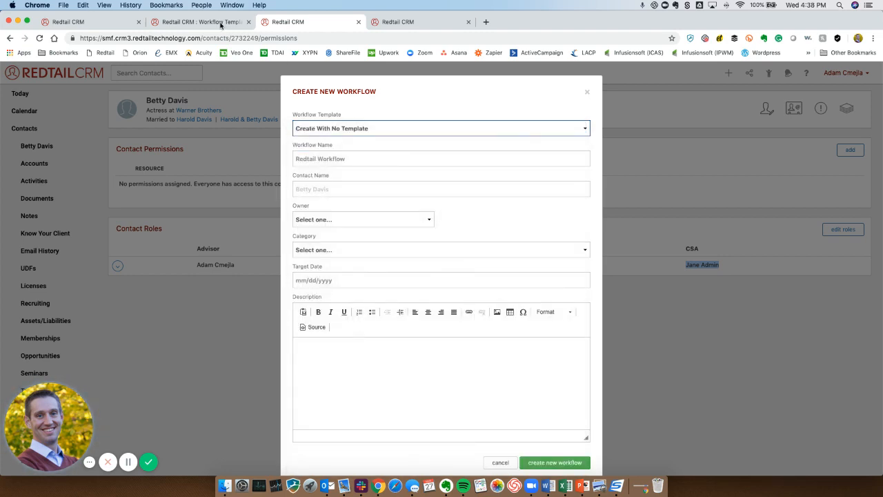
{"action": "left_click", "coordinate": [221, 23]}
{"action": "left_click", "coordinate": [76, 21]}
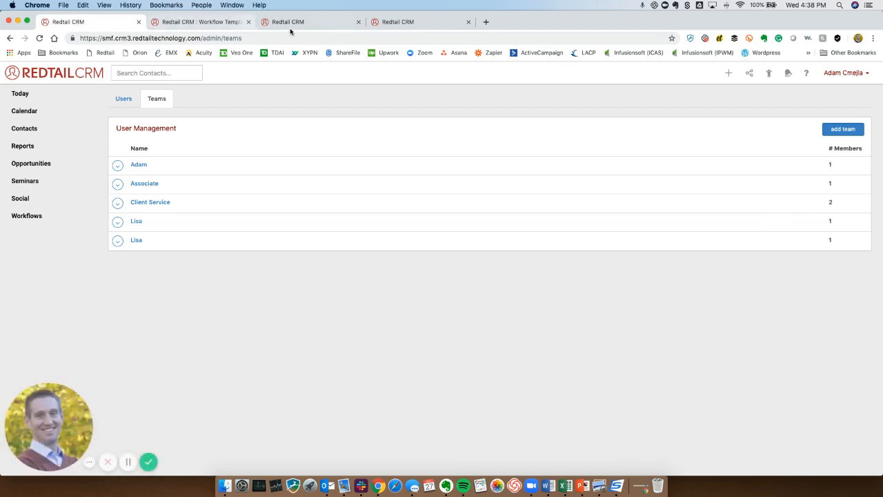
{"action": "left_click", "coordinate": [386, 21]}
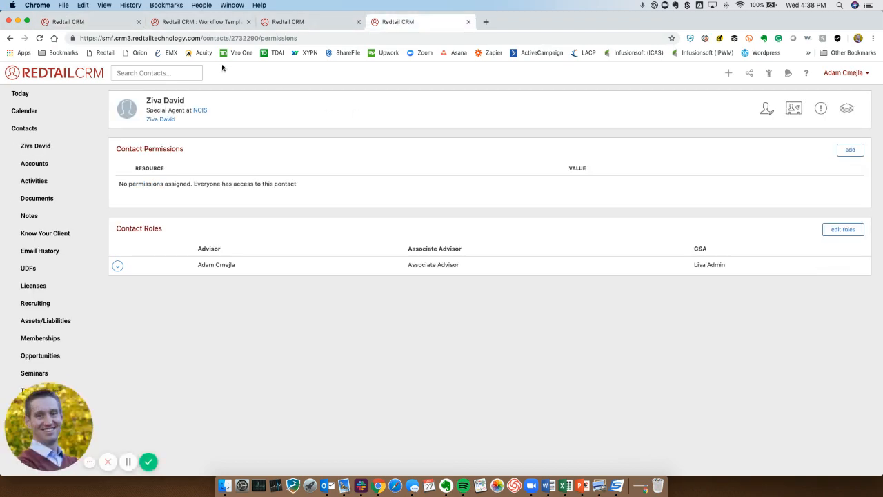
{"action": "left_click", "coordinate": [274, 23]}
{"action": "left_click", "coordinate": [212, 23]}
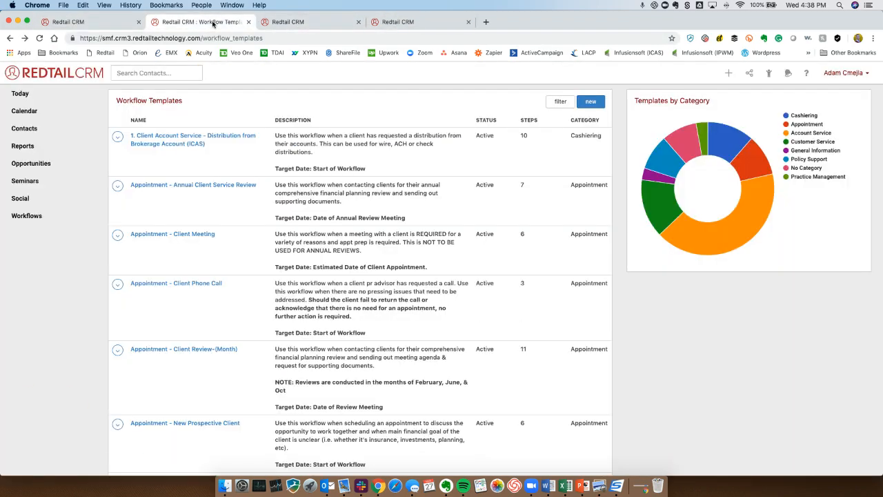
{"action": "left_click", "coordinate": [196, 143]}
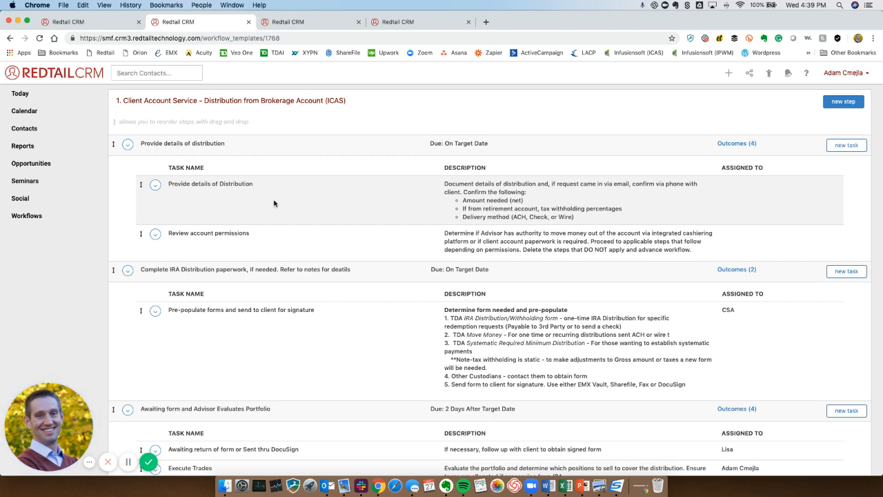
Go back to the full list of workflow templates and browse through it.
{"action": "left_click", "coordinate": [93, 21]}
{"action": "left_click", "coordinate": [178, 22]}
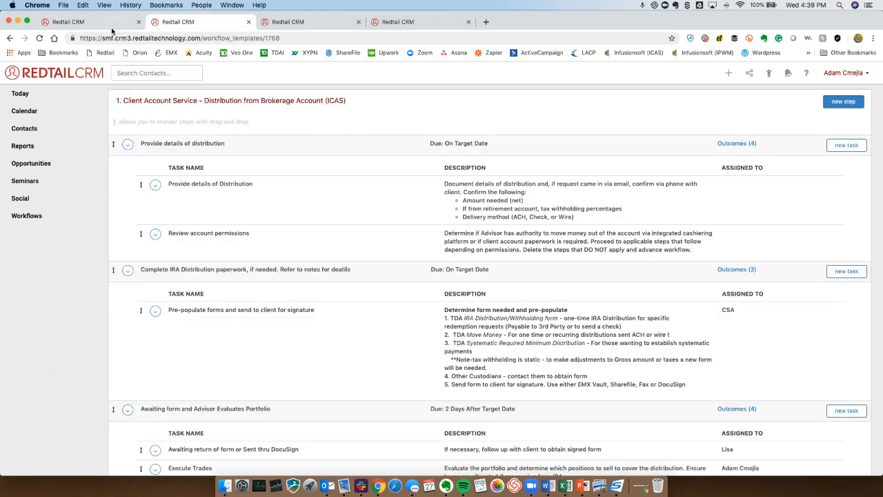
{"action": "left_click", "coordinate": [12, 38]}
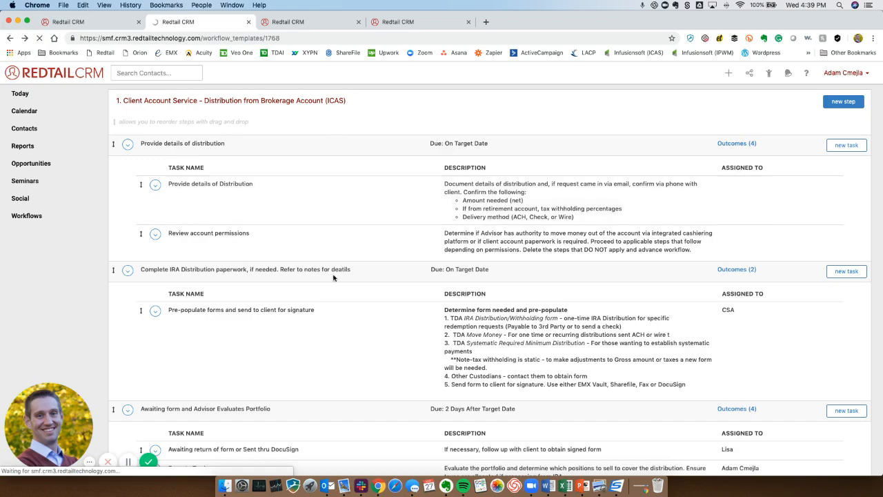
{"action": "scroll", "coordinate": [394, 333], "scroll_direction": "down", "scroll_amount": 15}
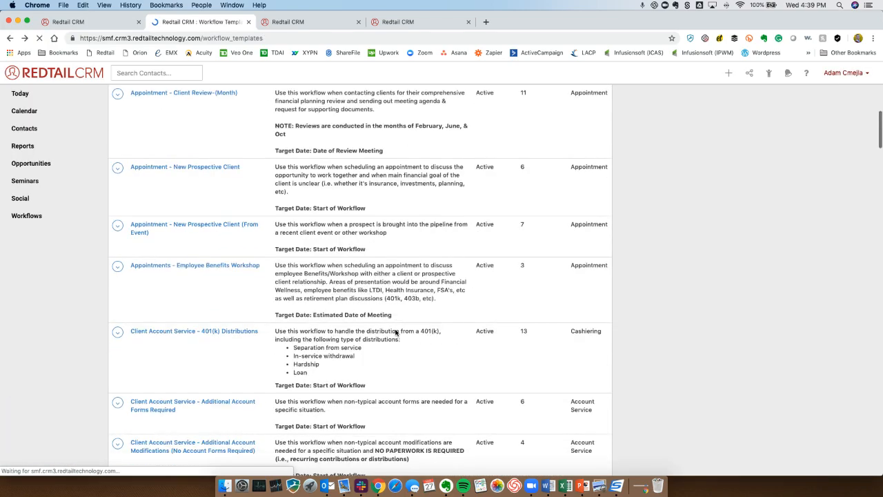
{"action": "scroll", "coordinate": [394, 332], "scroll_direction": "up", "scroll_amount": 15}
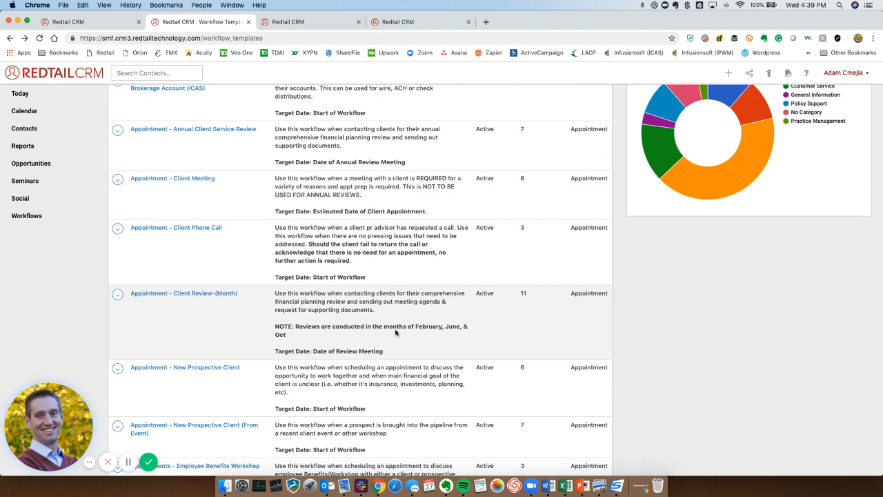
{"action": "scroll", "coordinate": [395, 332], "scroll_direction": "up", "scroll_amount": 3}
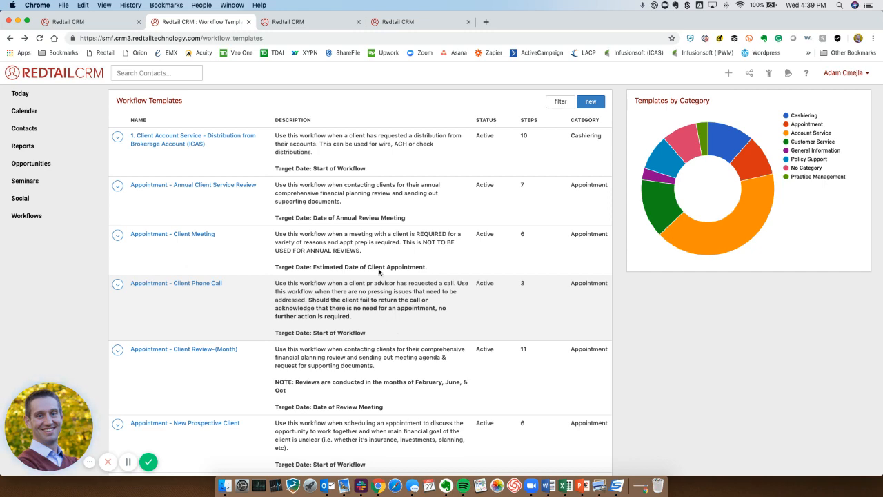
{"action": "left_click", "coordinate": [309, 25]}
{"action": "left_click", "coordinate": [238, 25]}
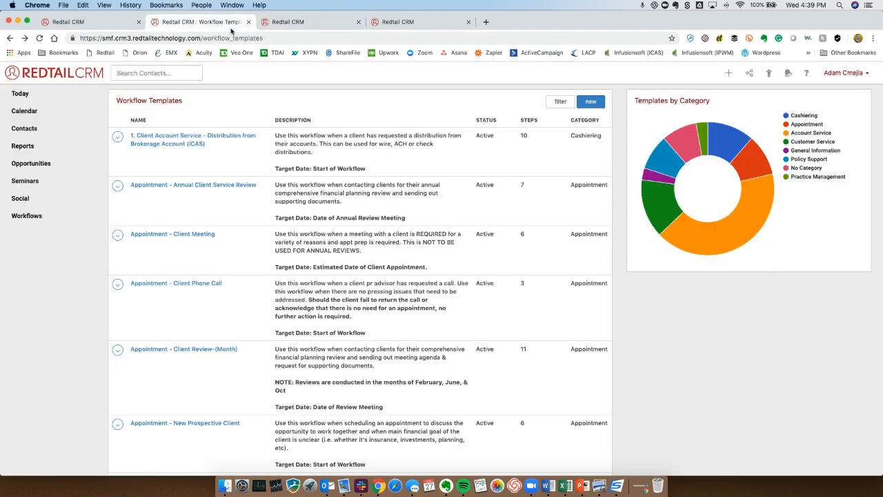
Reopen the ICAS brokerage distribution template and examine who each step's tasks are assigned to.
{"action": "left_click", "coordinate": [149, 141]}
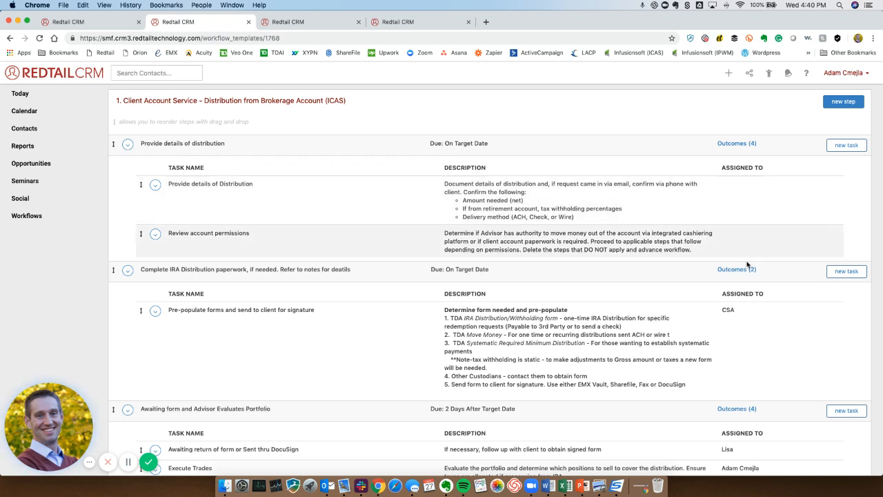
{"action": "scroll", "coordinate": [746, 394], "scroll_direction": "down", "scroll_amount": 3}
{"action": "scroll", "coordinate": [747, 394], "scroll_direction": "down", "scroll_amount": 2}
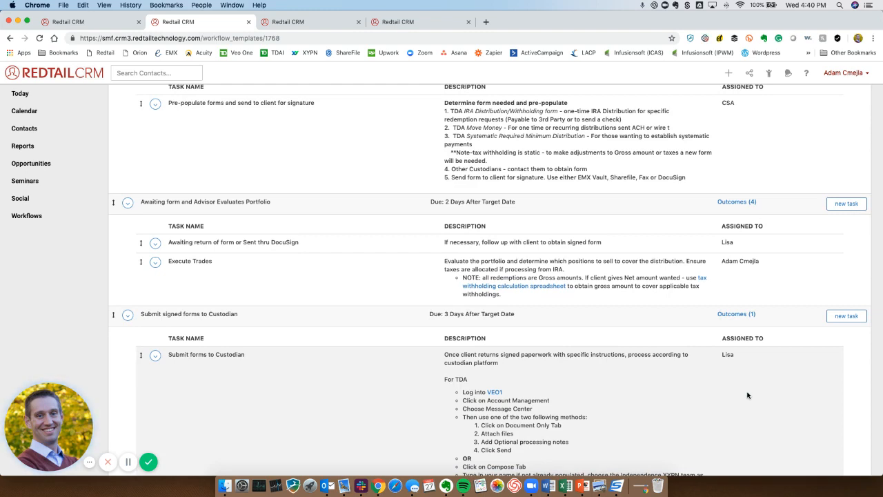
{"action": "scroll", "coordinate": [747, 394], "scroll_direction": "down", "scroll_amount": 5}
{"action": "scroll", "coordinate": [747, 394], "scroll_direction": "up", "scroll_amount": 10}
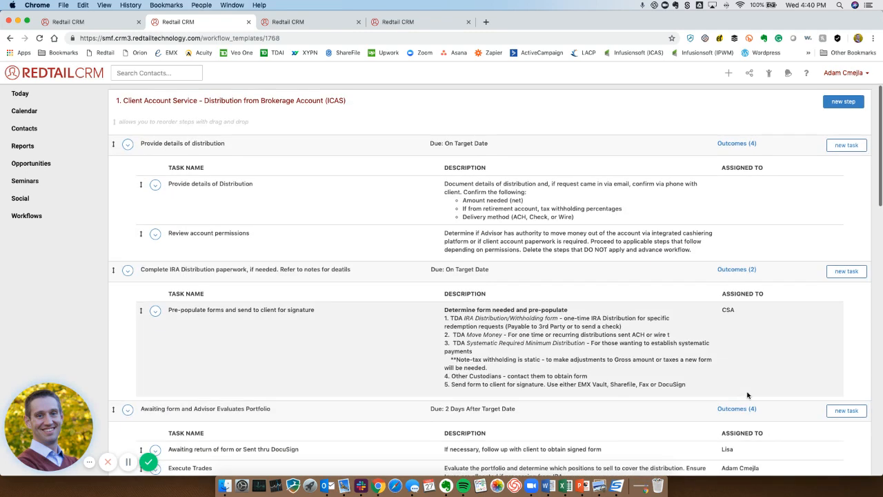